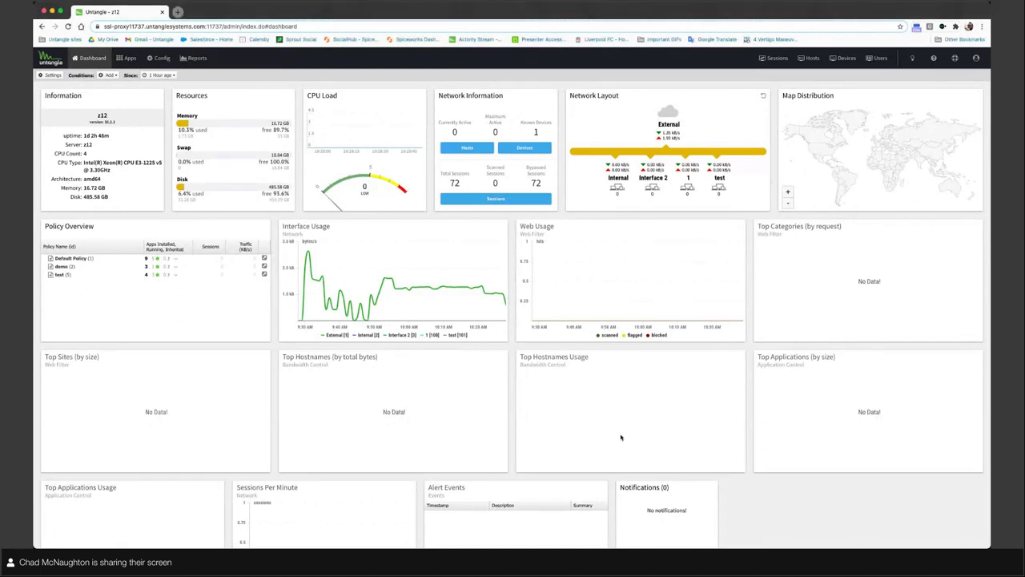
# Step: Open the IPsec VPN app and examine its common options, including the Unique ID choices and the traffic bypass setting
pyautogui.click(127, 58)
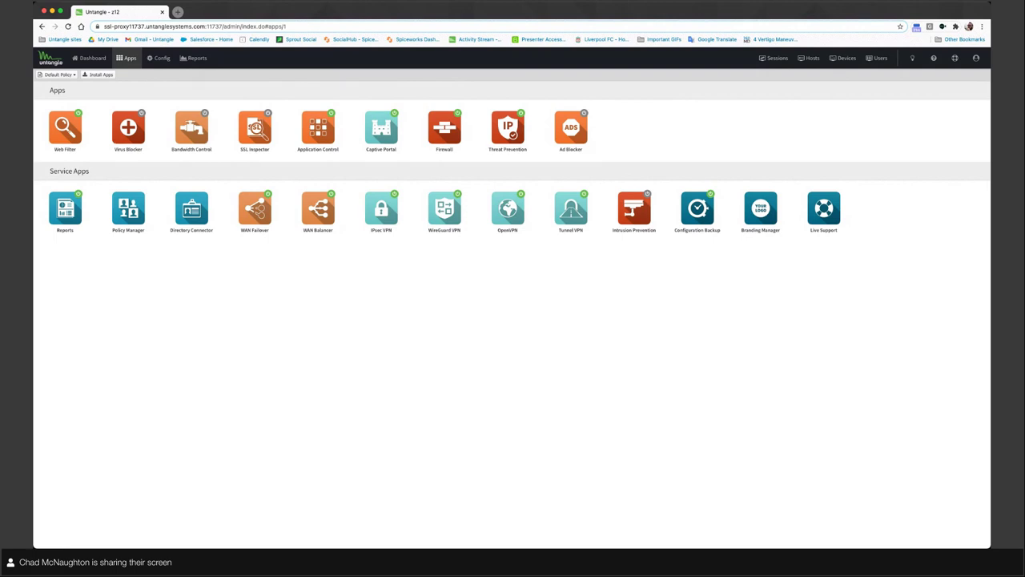
pyautogui.click(381, 209)
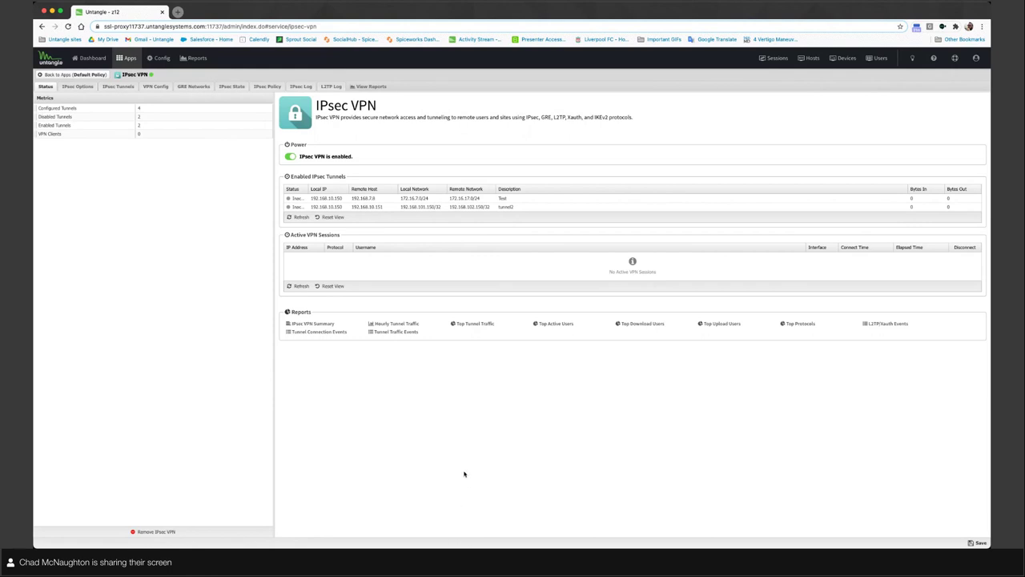
pyautogui.click(78, 87)
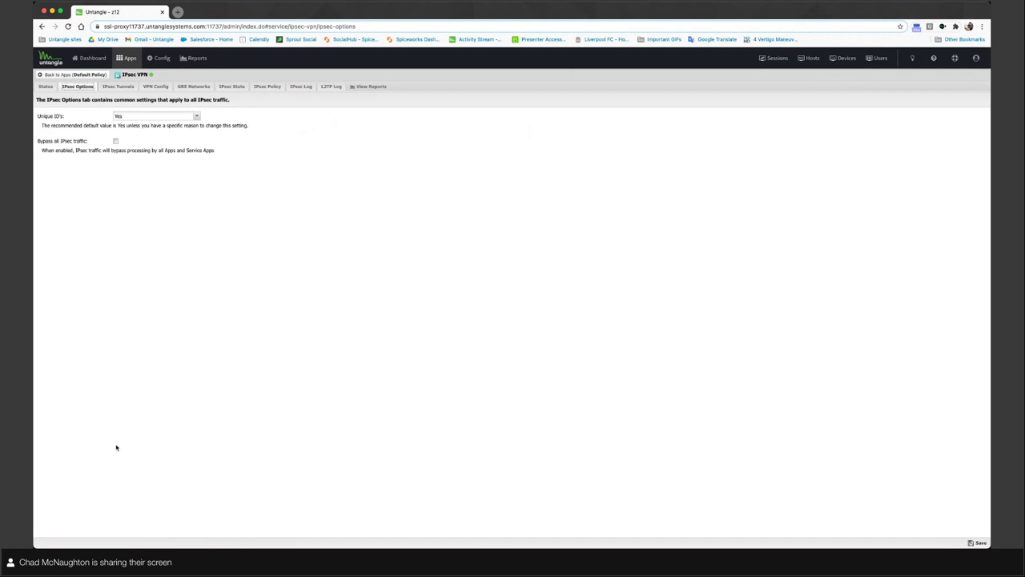
pyautogui.click(115, 141)
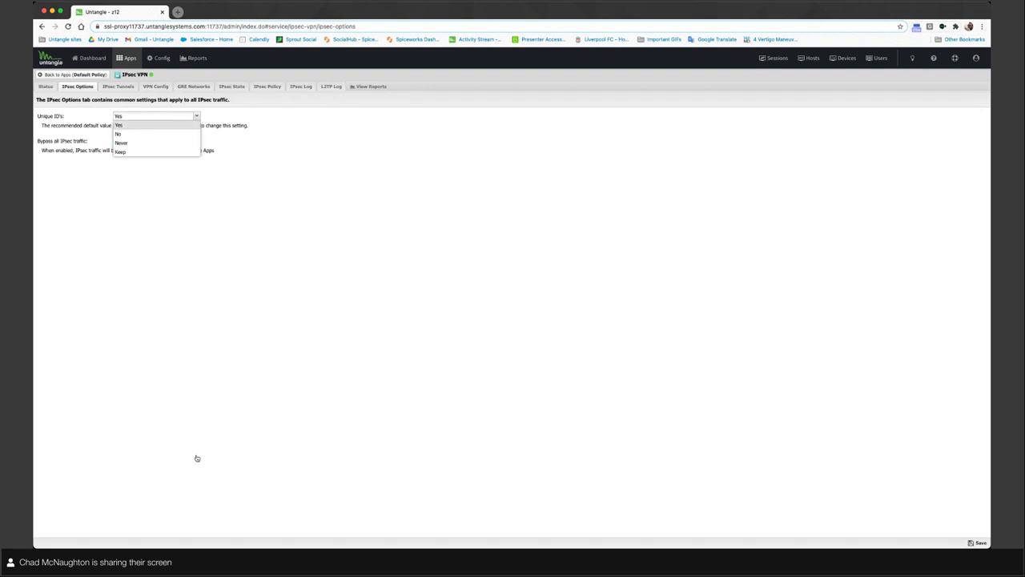
pyautogui.click(196, 116)
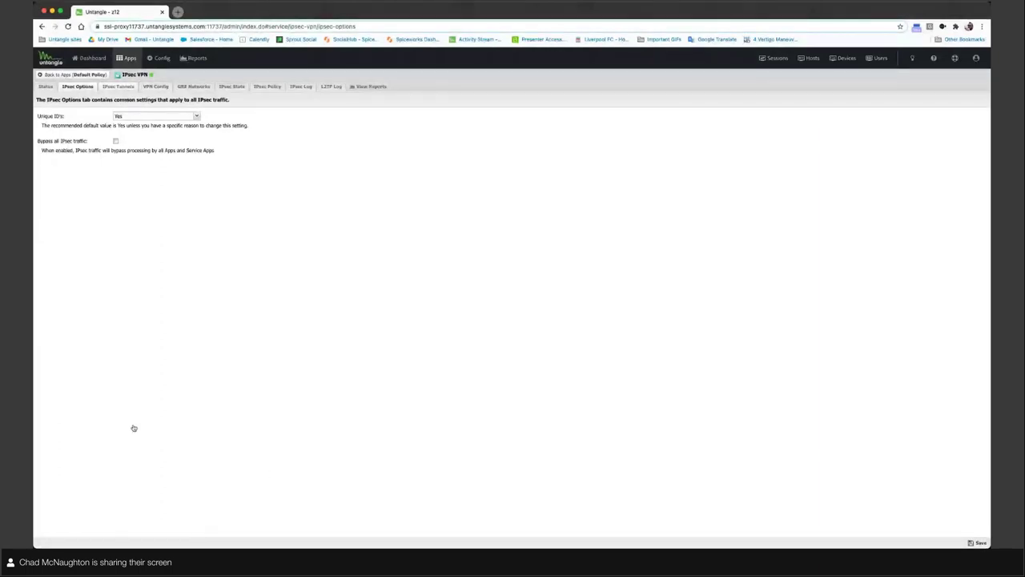
# Step: Examine the IPsec tunnel list and the Example 2 tunnel's connection settings, including its shared secret field, and cancel the edit
pyautogui.click(129, 87)
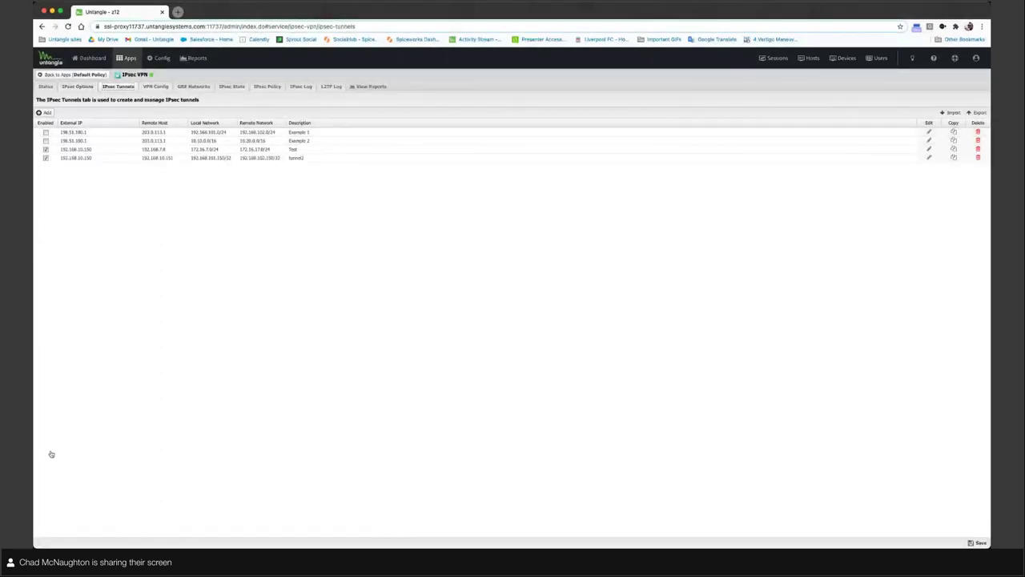
pyautogui.click(44, 112)
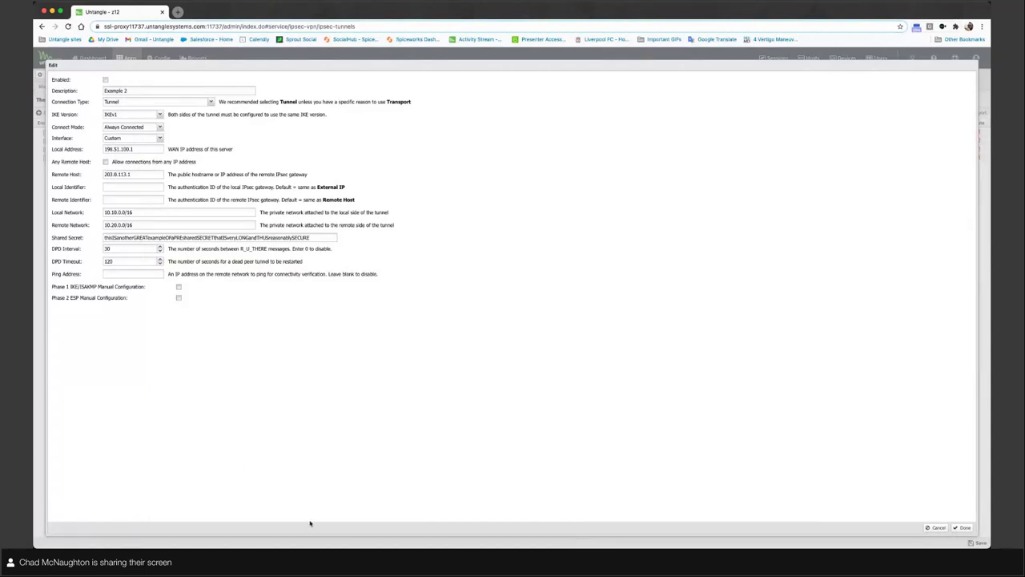
pyautogui.moveTo(310, 238); pyautogui.dragTo(104, 238)
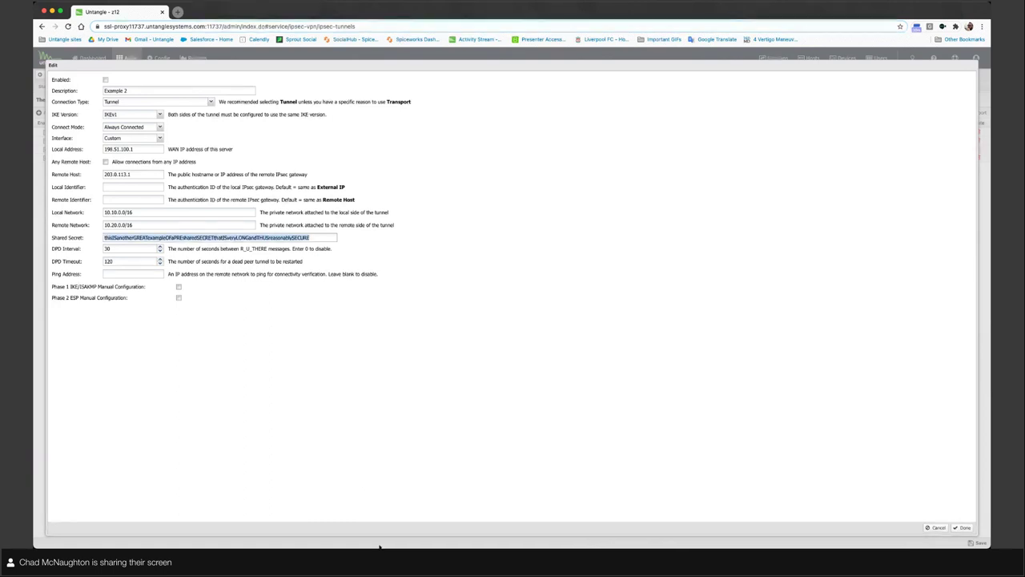
pyautogui.click(231, 472)
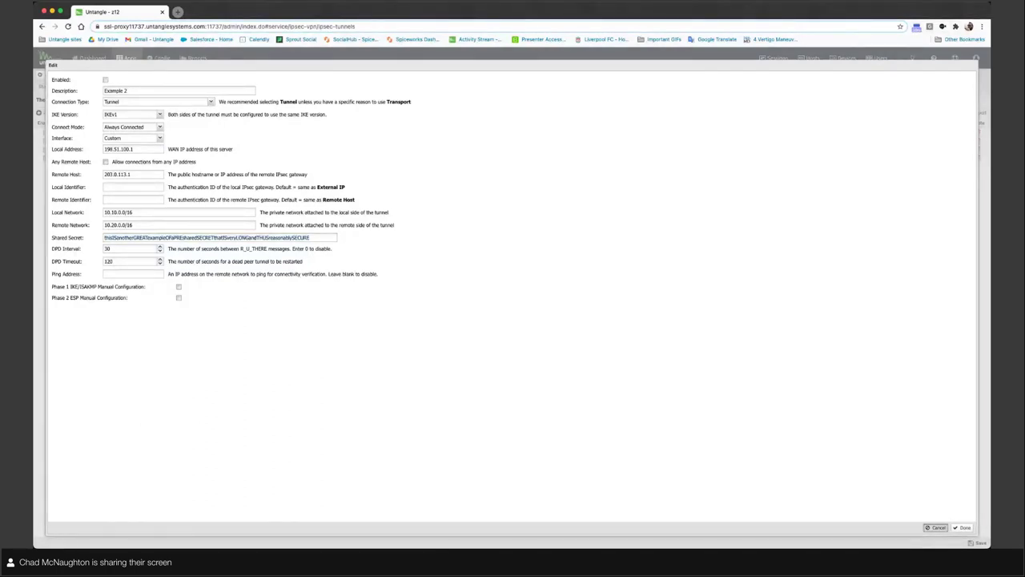
pyautogui.click(935, 527)
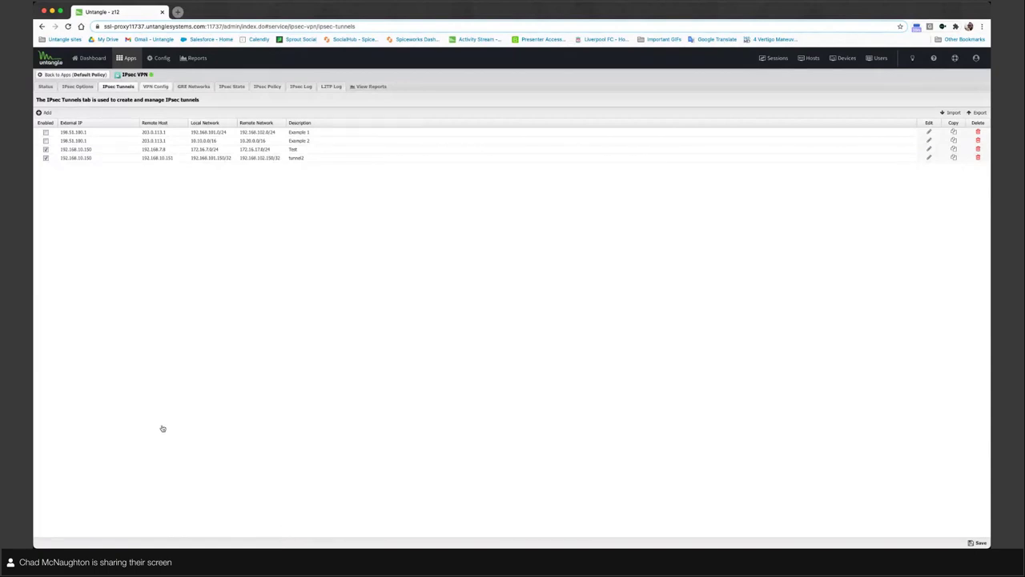
# Step: Enable the L2TP/Xauth/IKEv2 server in the IPsec VPN client configuration
pyautogui.click(77, 87)
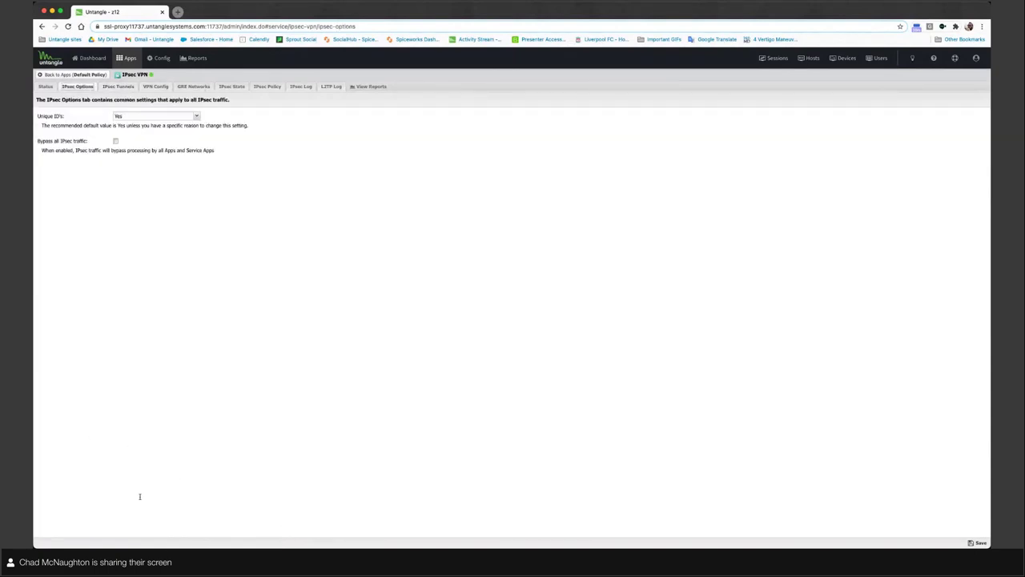
pyautogui.moveTo(211, 488); pyautogui.dragTo(146, 489)
pyautogui.click(155, 86)
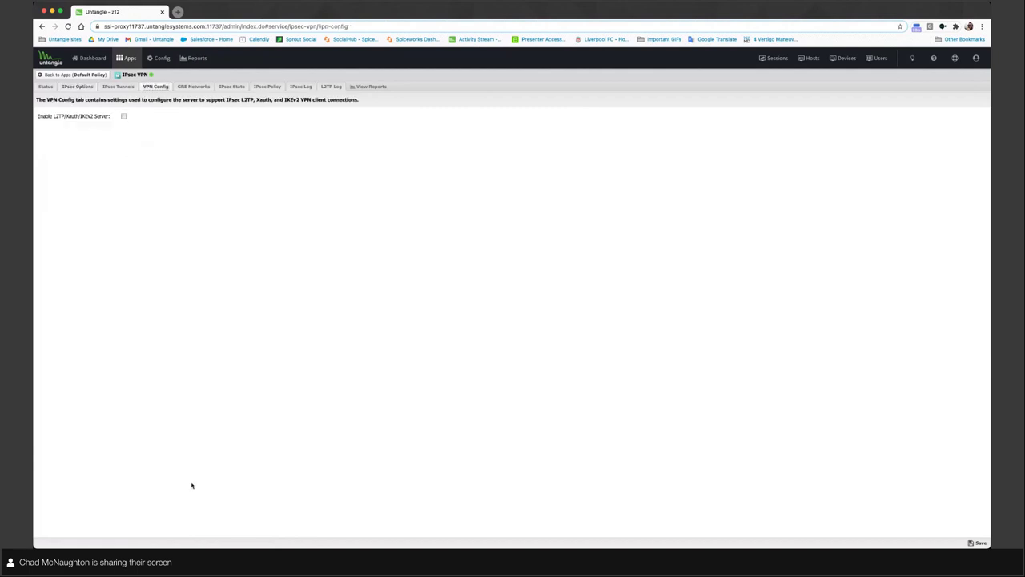
pyautogui.click(123, 116)
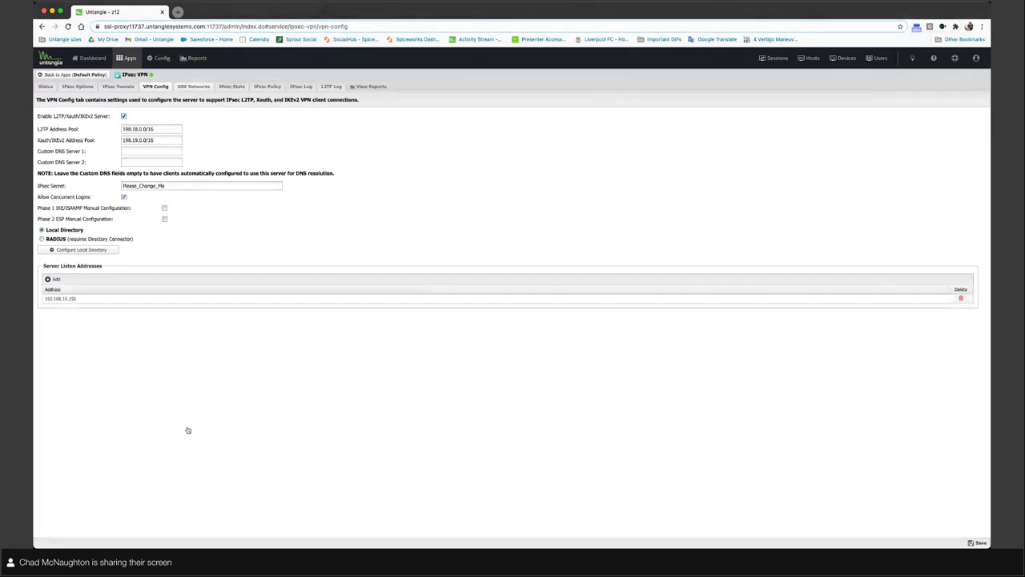
# Step: Examine the GRE network settings and the form for adding a new GRE network, and cancel the form
pyautogui.click(189, 86)
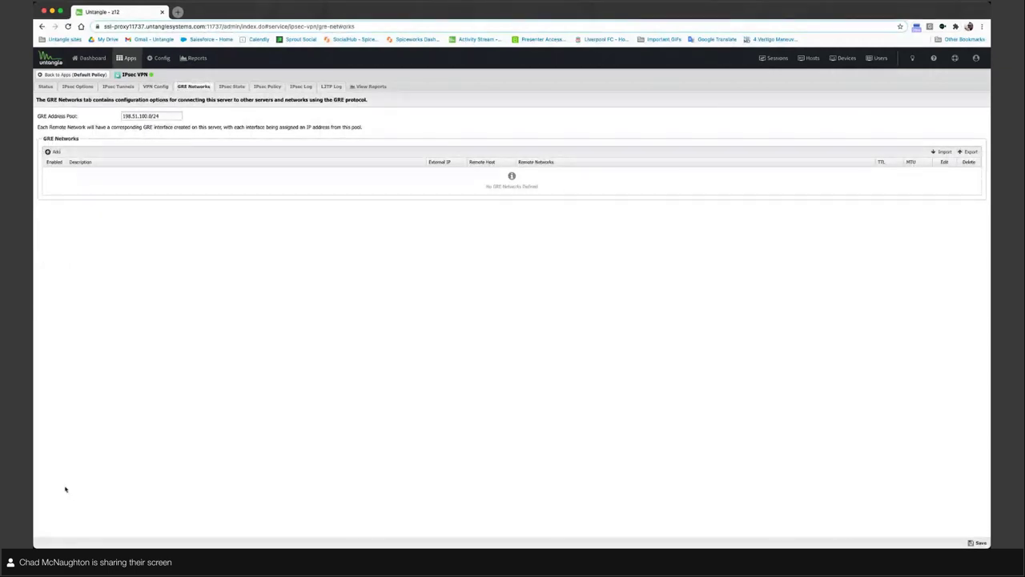
pyautogui.click(54, 152)
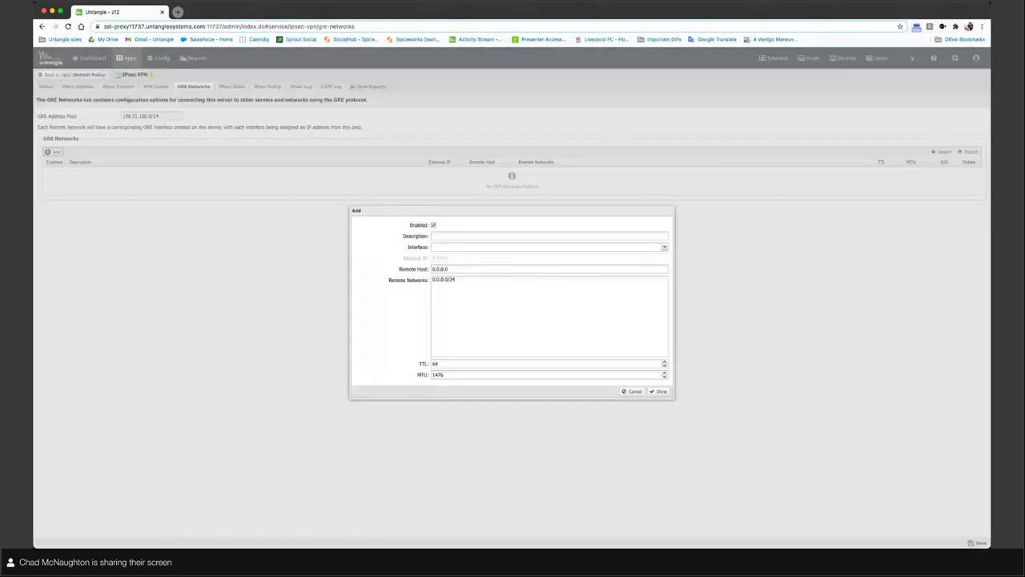
pyautogui.click(632, 392)
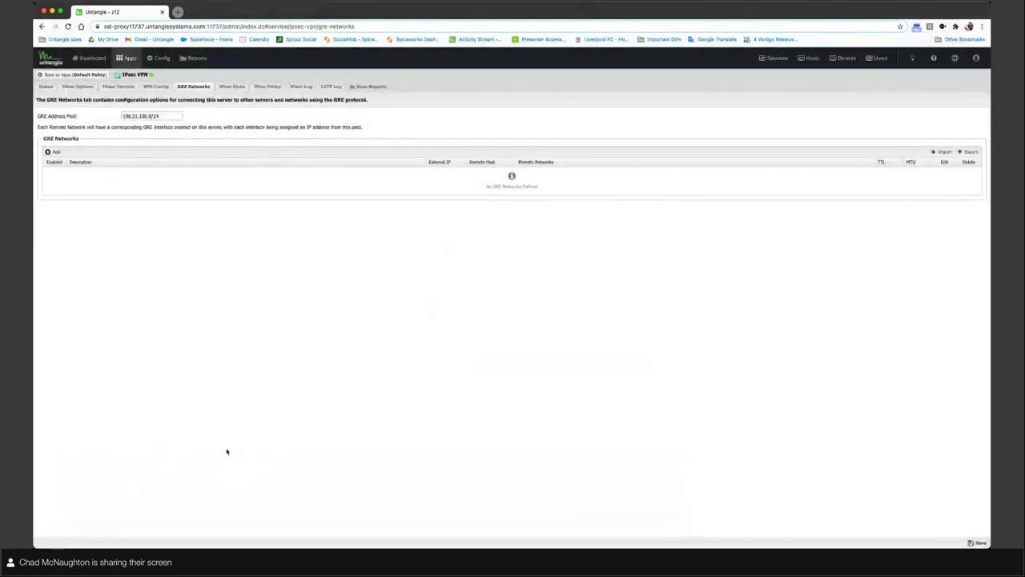
# Step: Examine the IPsec state, IPsec policy, IPsec log and L2TP log, and return to the app's status overview
pyautogui.click(231, 87)
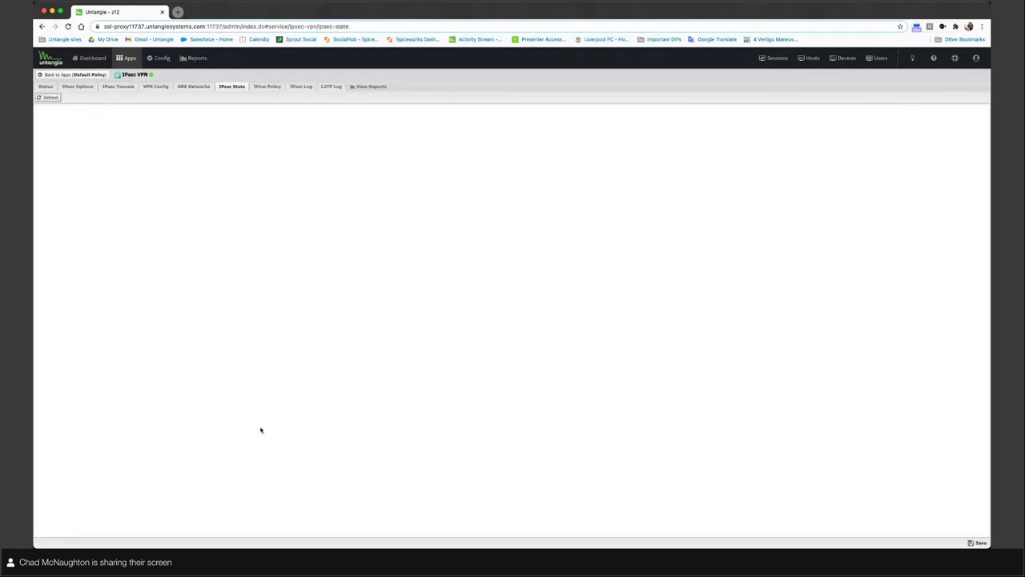
pyautogui.click(267, 87)
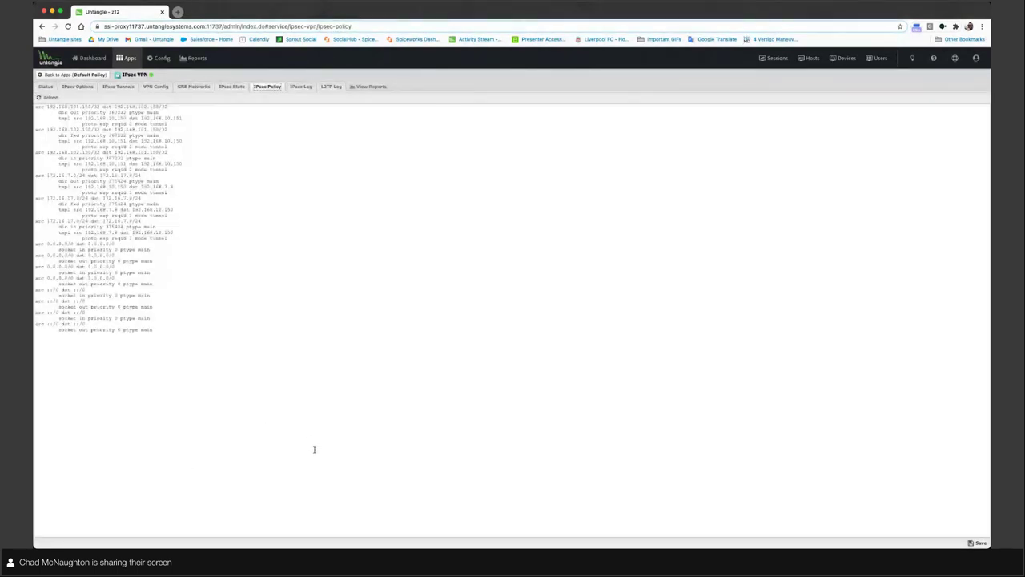
pyautogui.click(301, 86)
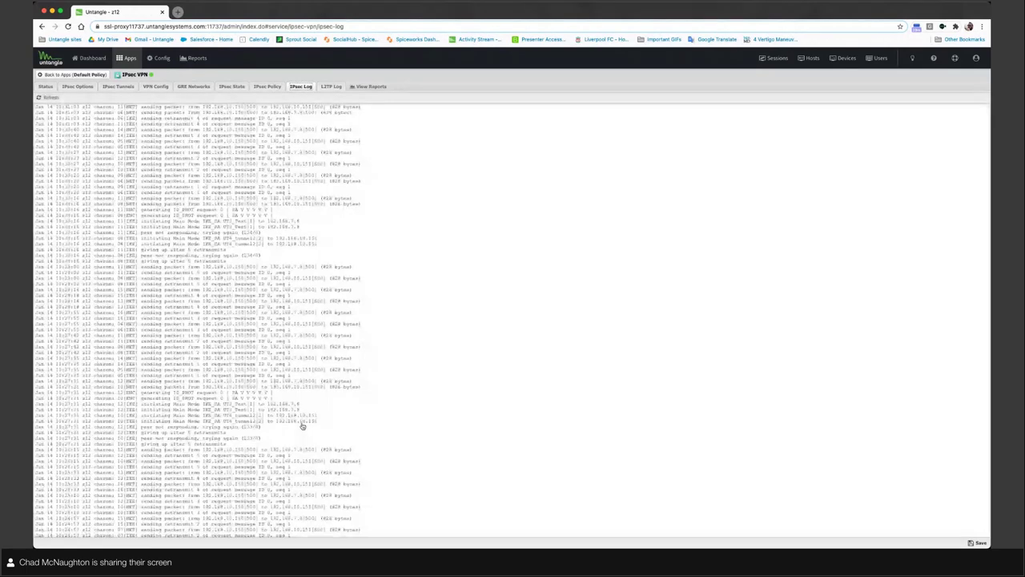
pyautogui.click(331, 86)
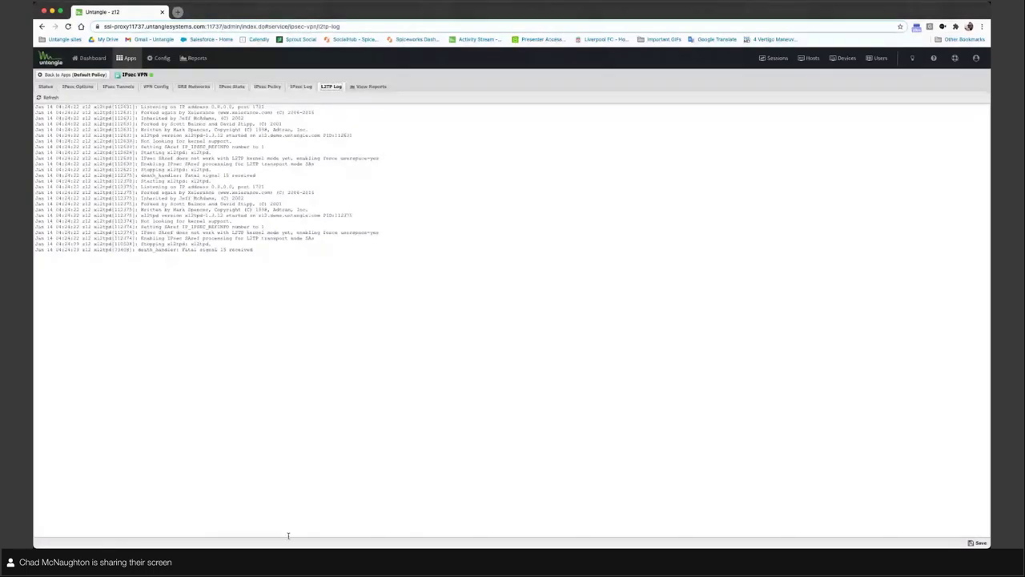
pyautogui.click(46, 87)
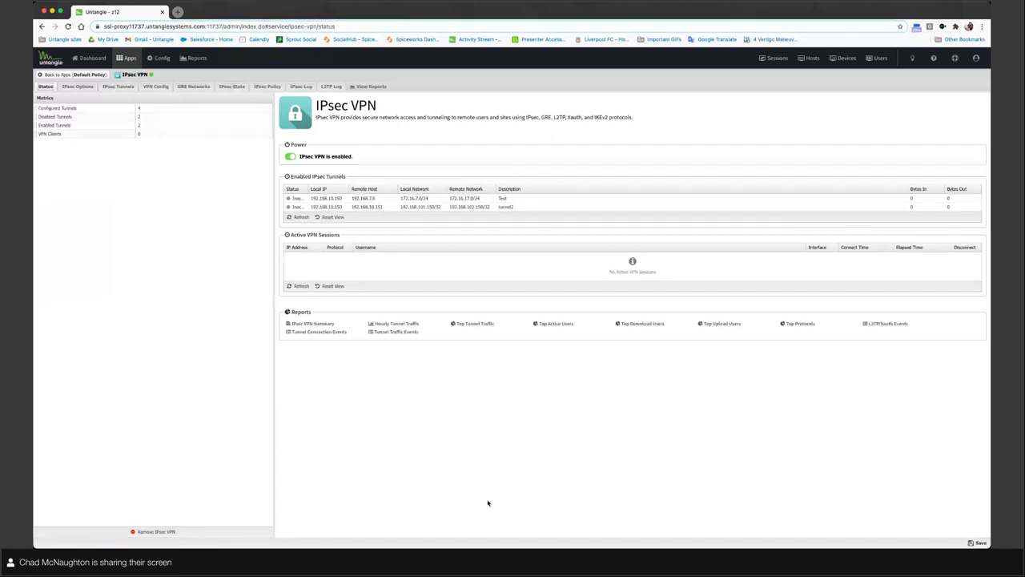
# Step: Open the IPsec VPN reports, discarding the unsaved settings, and examine the summary, tunnel traffic, download, upload and protocol reports
pyautogui.click(370, 87)
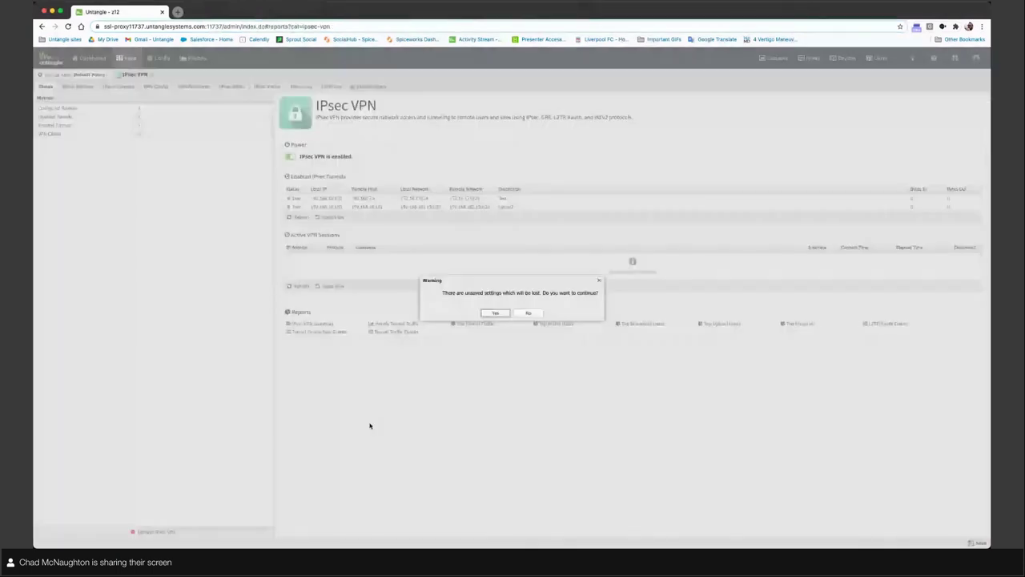
pyautogui.click(494, 312)
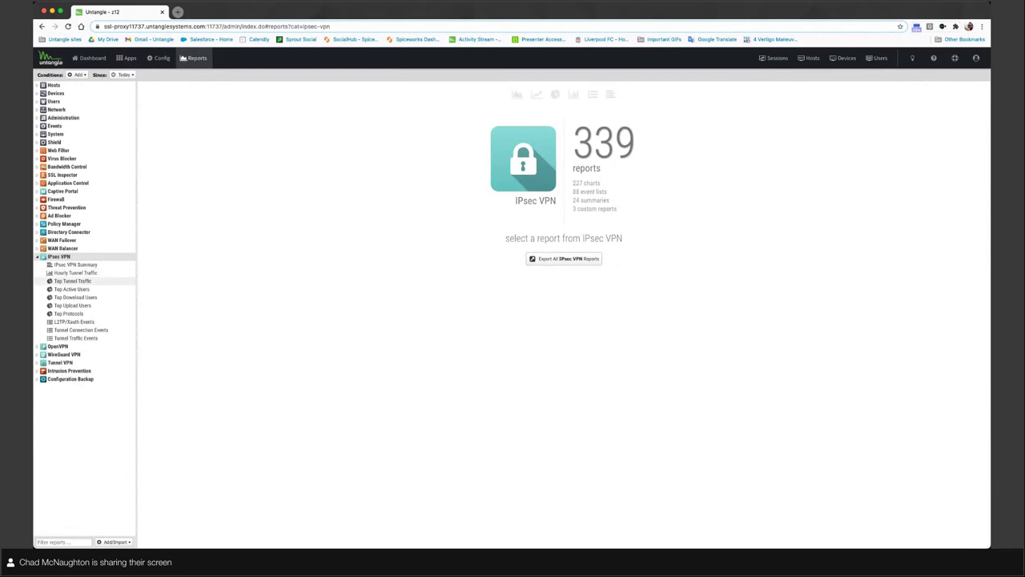
pyautogui.click(75, 265)
pyautogui.click(73, 281)
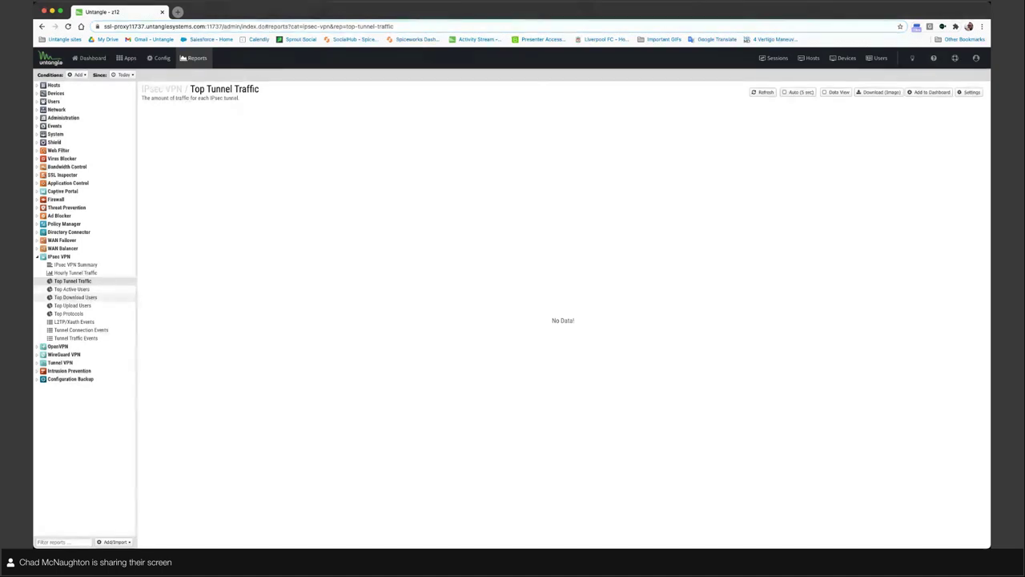
pyautogui.click(75, 297)
pyautogui.click(73, 305)
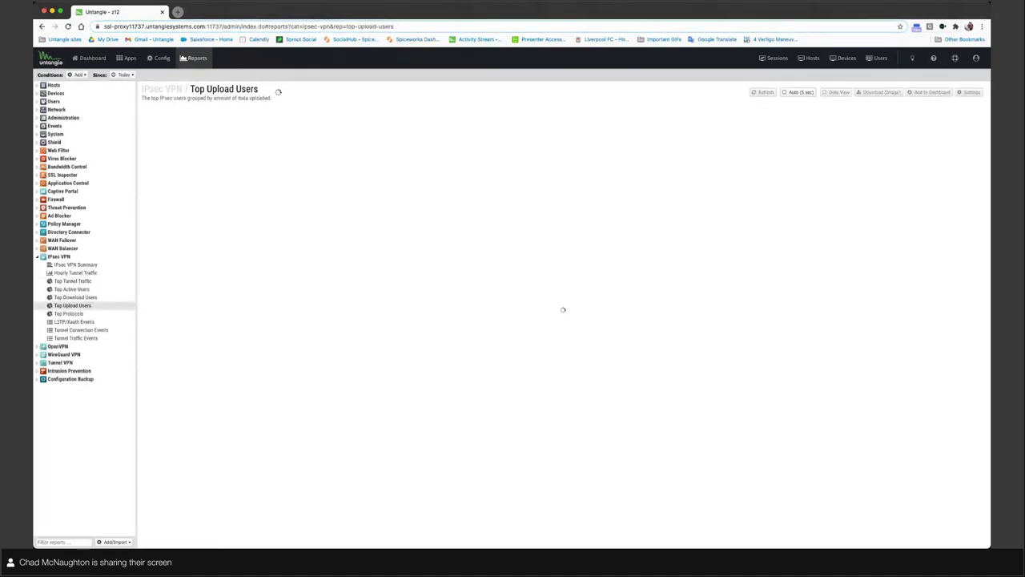
pyautogui.click(69, 313)
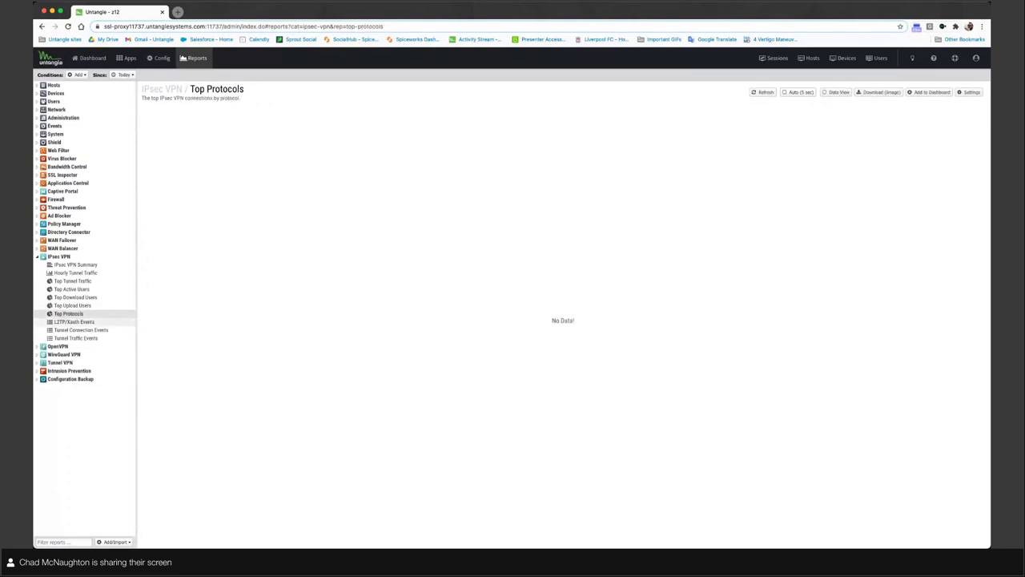
pyautogui.click(75, 273)
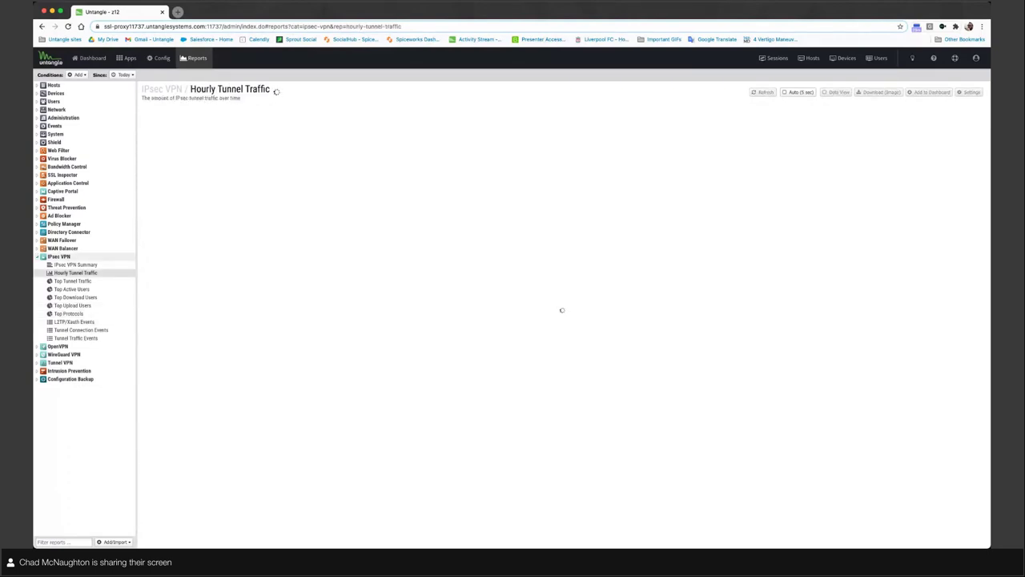
pyautogui.hscroll(-5, 259, 467)
pyautogui.hscroll(-5, 258, 467)
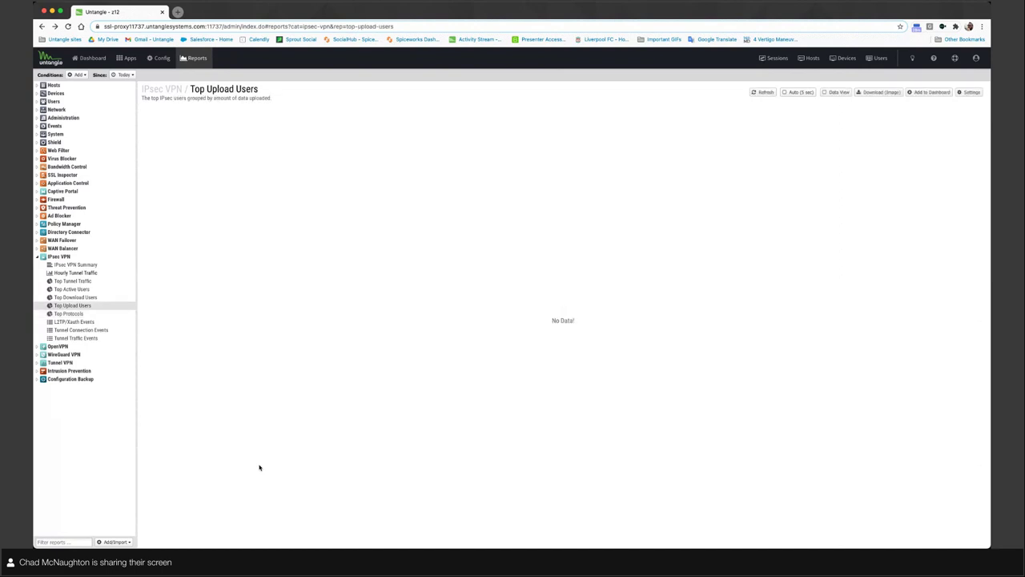
# Step: Open the OpenVPN app's server settings and set the authentication method to Active Directory after trying the RADIUS and Any Directory Connector options
pyautogui.click(126, 59)
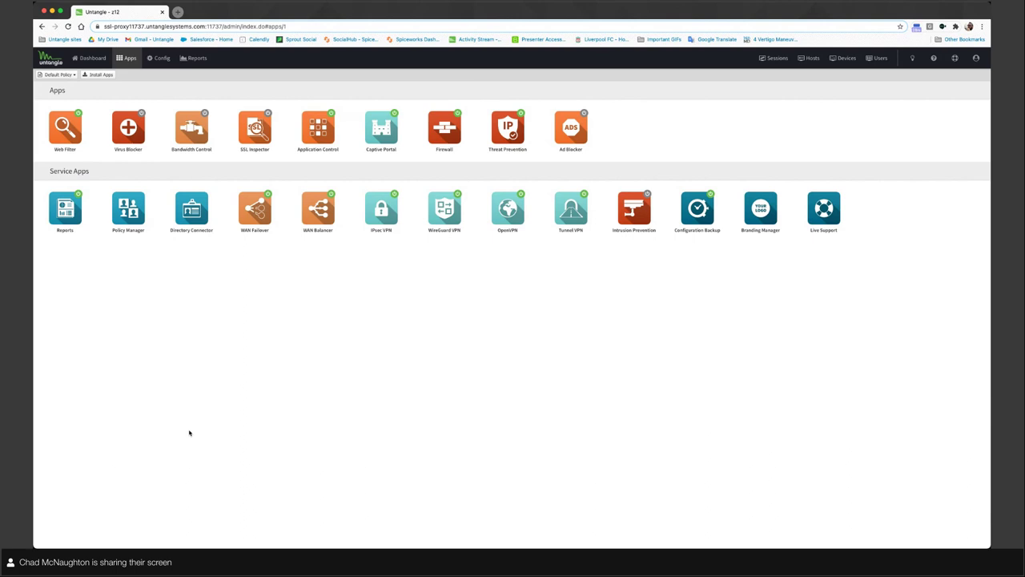
pyautogui.click(507, 208)
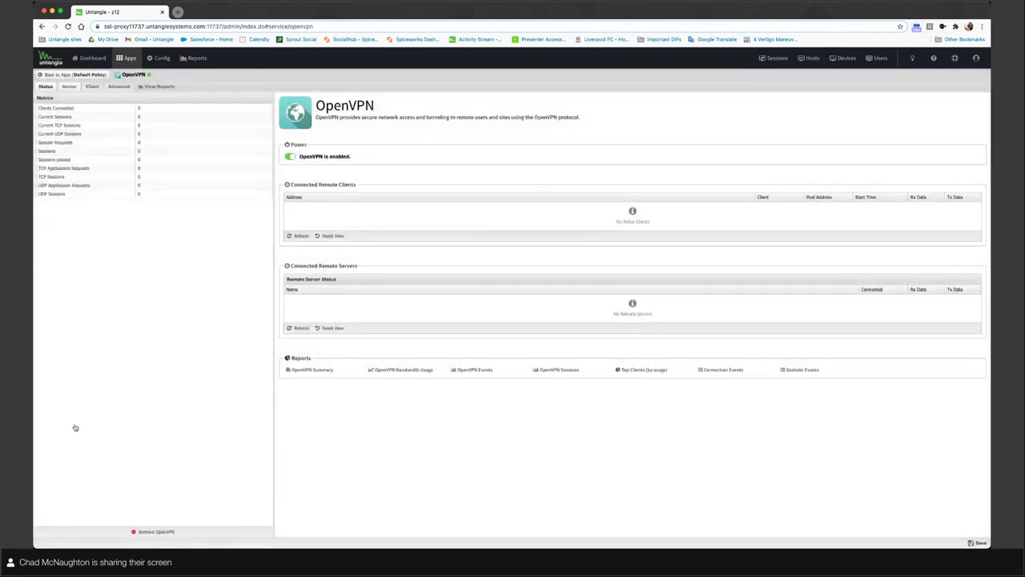
pyautogui.click(70, 87)
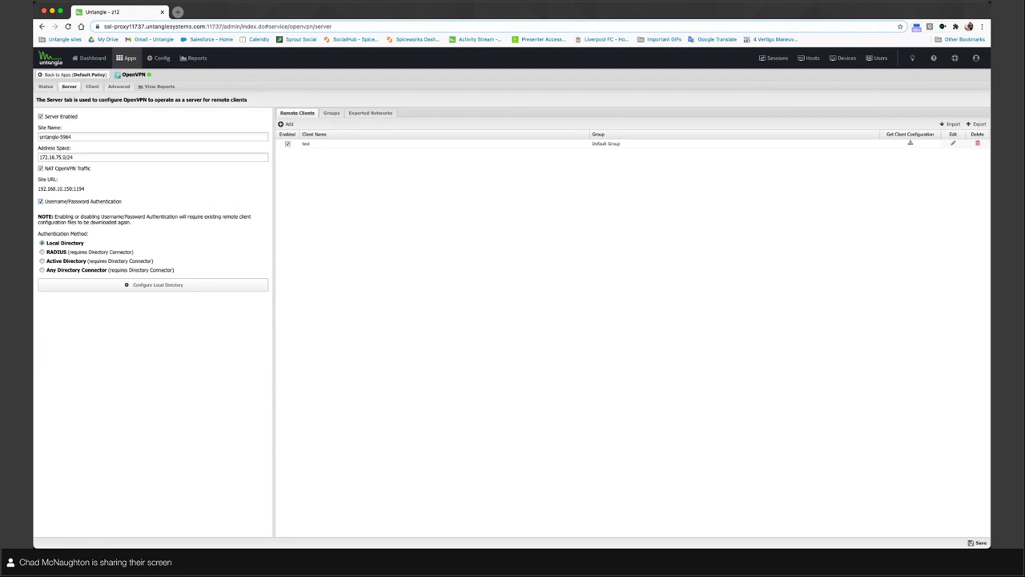
pyautogui.click(42, 253)
pyautogui.click(43, 261)
pyautogui.click(42, 269)
pyautogui.moveTo(174, 270); pyautogui.dragTo(107, 270)
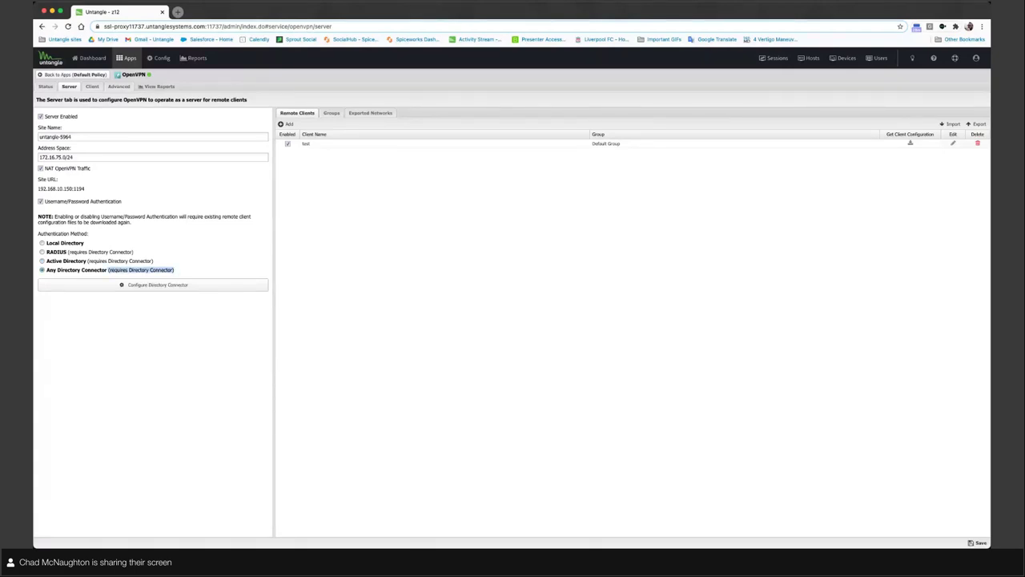
pyautogui.click(42, 261)
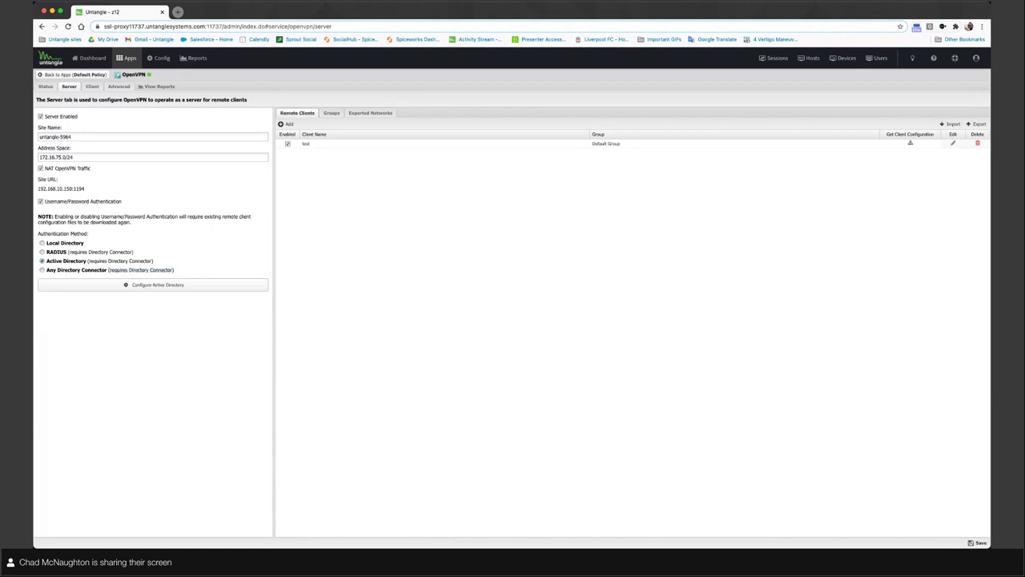
# Step: Examine OpenVPN's client settings for remote servers and its advanced server and client configuration options
pyautogui.click(92, 86)
pyautogui.click(71, 86)
pyautogui.click(92, 87)
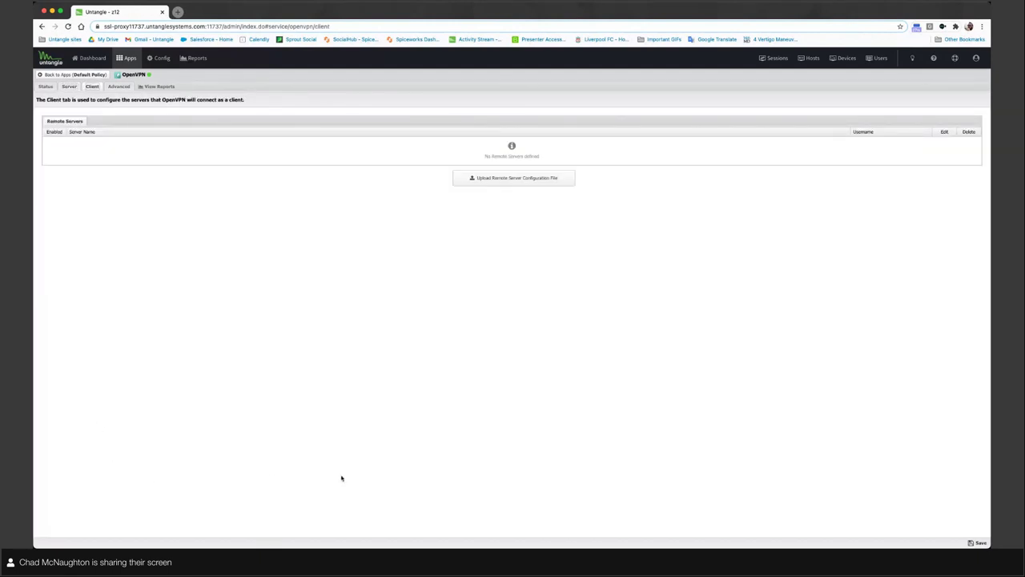
pyautogui.click(119, 87)
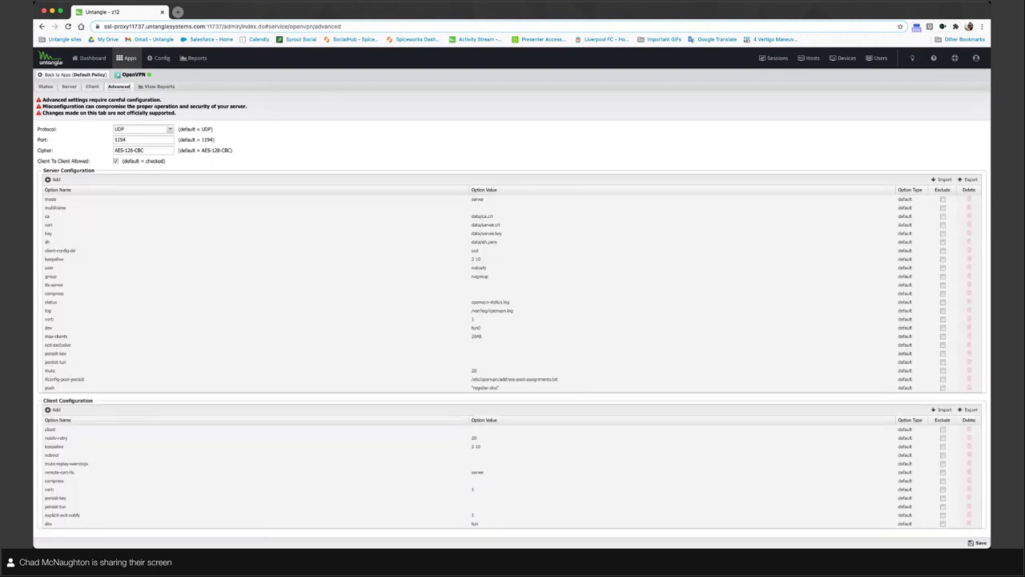
# Step: Examine OpenVPN's client configuration options and return to the apps overview, discarding the unsaved settings
pyautogui.moveTo(190, 447); pyautogui.dragTo(45, 438)
pyautogui.click(318, 453)
pyautogui.moveTo(178, 452); pyautogui.dragTo(45, 438)
pyautogui.click(98, 434)
pyautogui.click(73, 75)
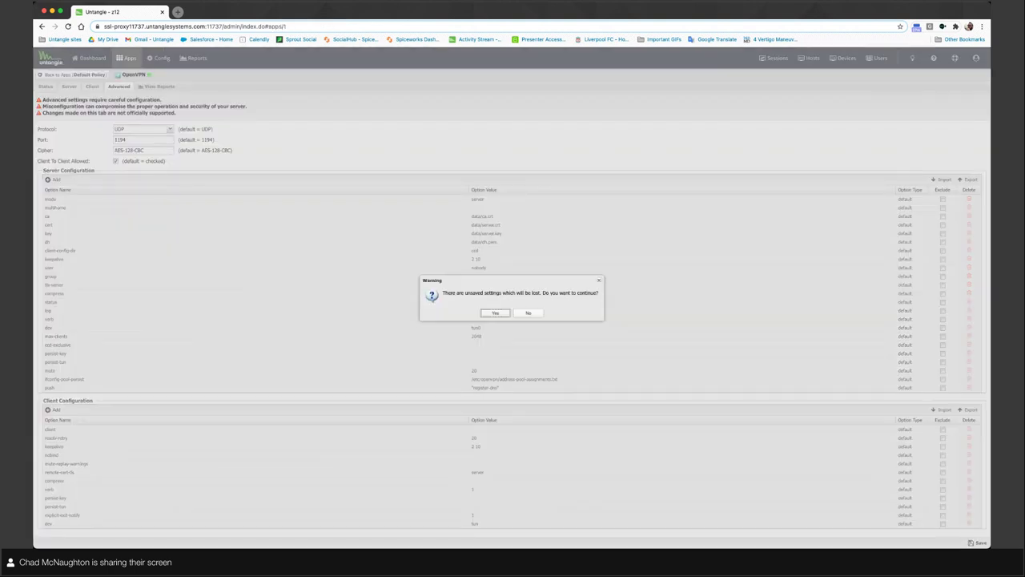
pyautogui.press('Return')
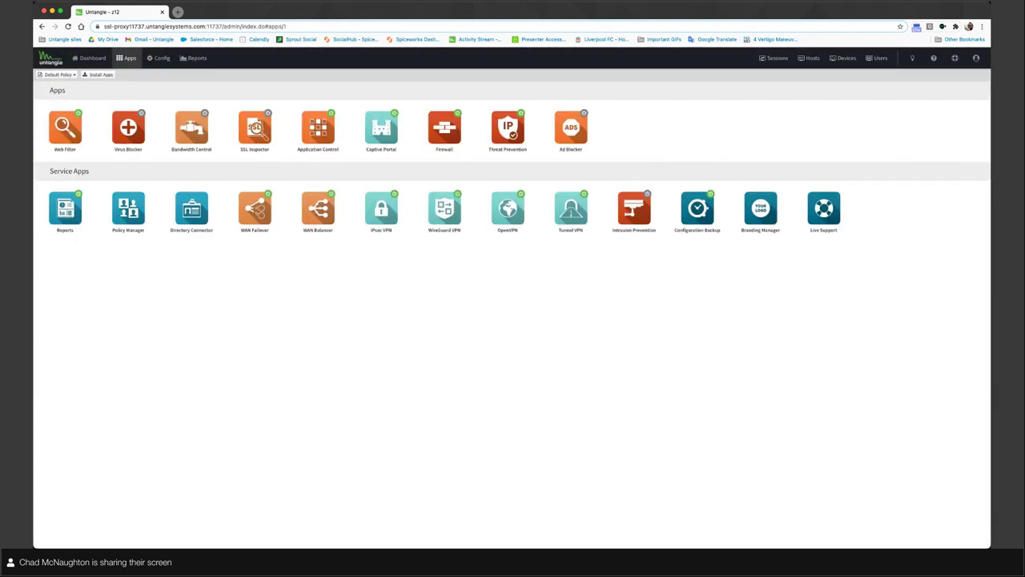
# Step: Start a new tunnel in Tunnel VPN and examine its provider choices and advanced NAT and interface options
pyautogui.click(570, 209)
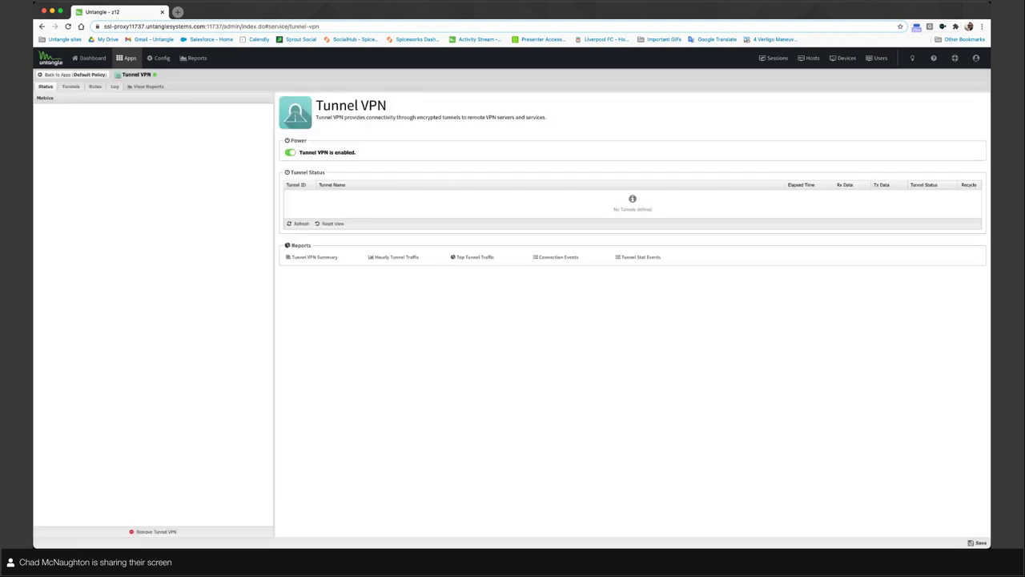
pyautogui.click(70, 87)
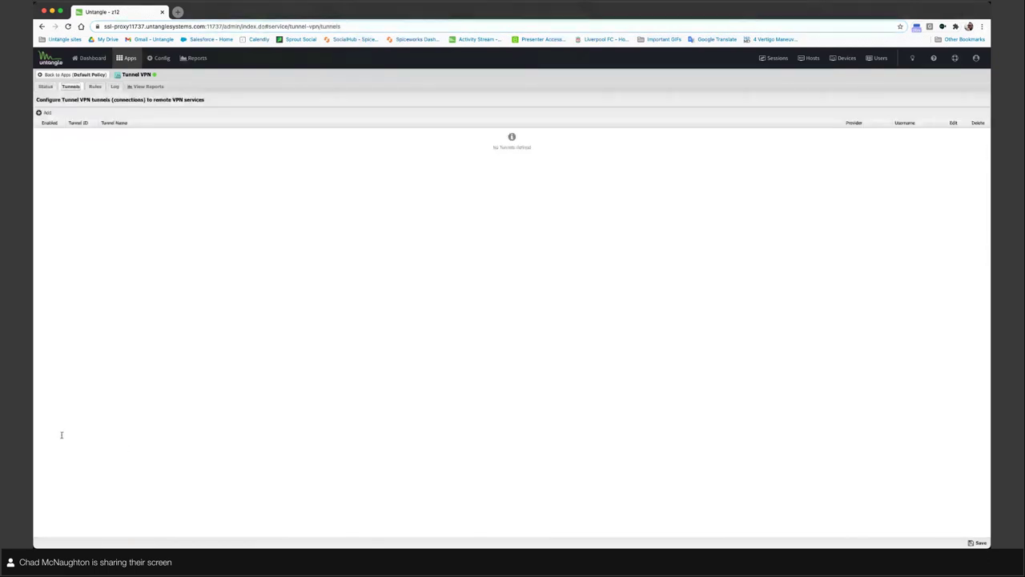
pyautogui.click(45, 113)
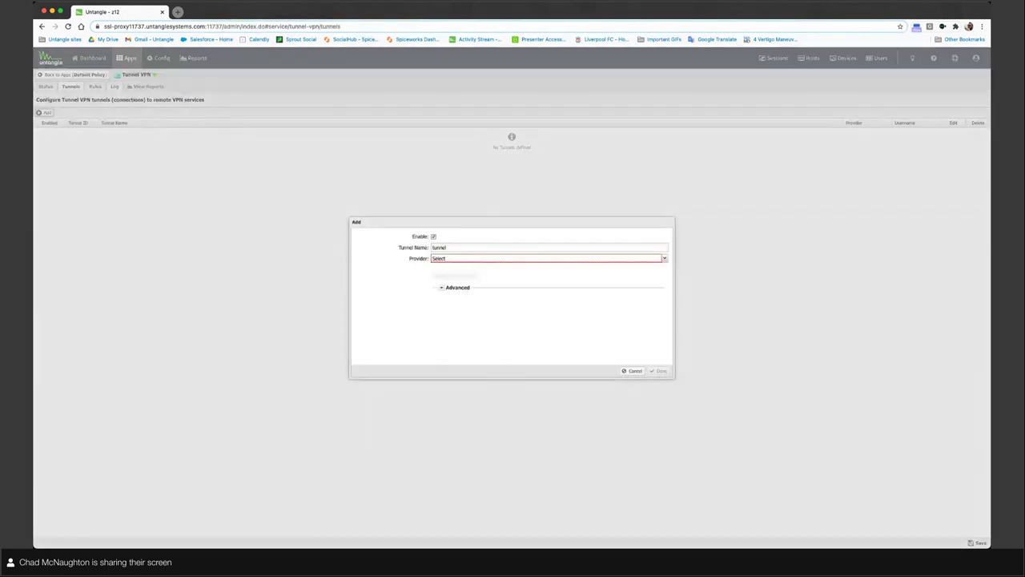
pyautogui.click(466, 258)
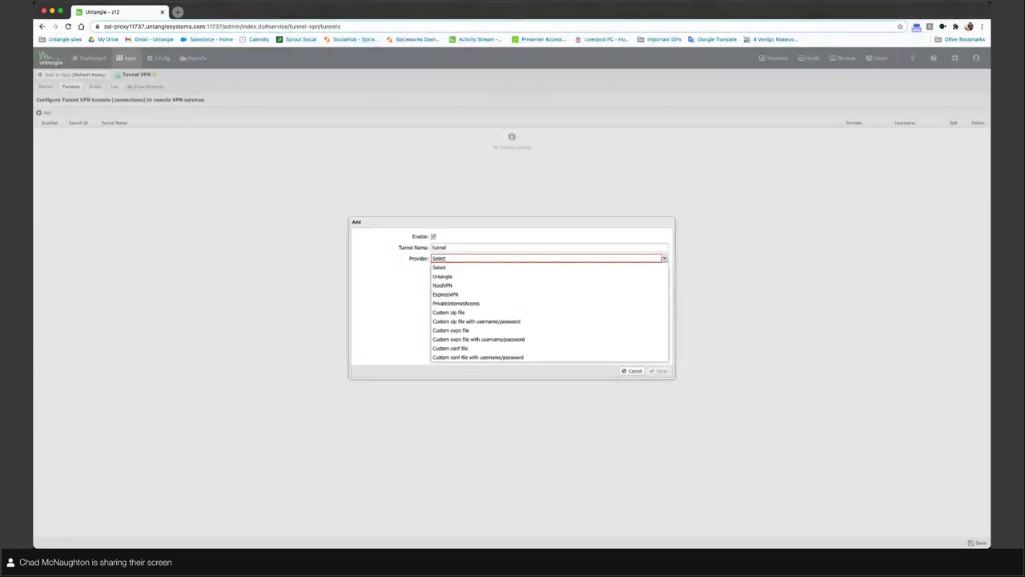
pyautogui.press('Escape')
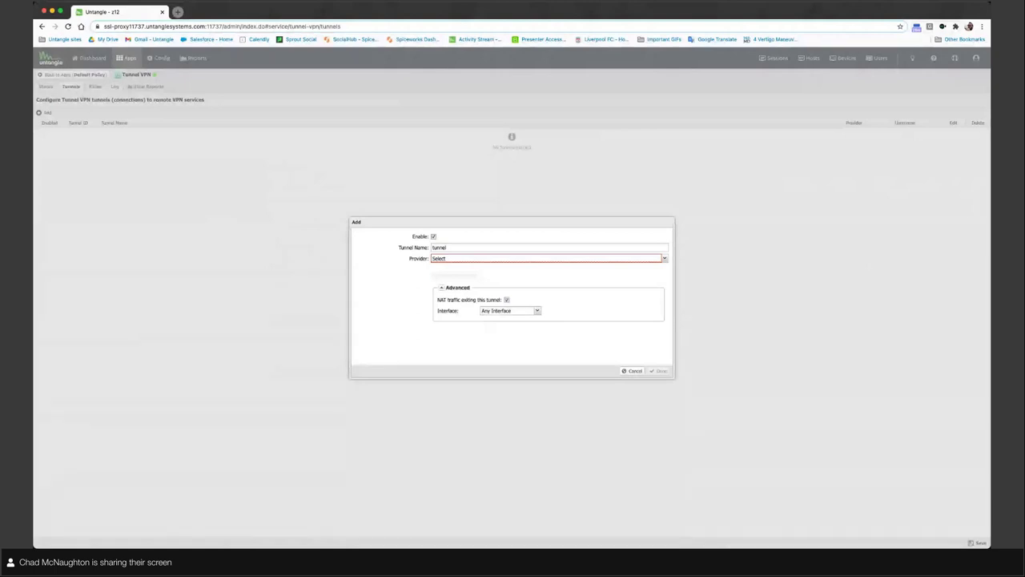
pyautogui.click(537, 311)
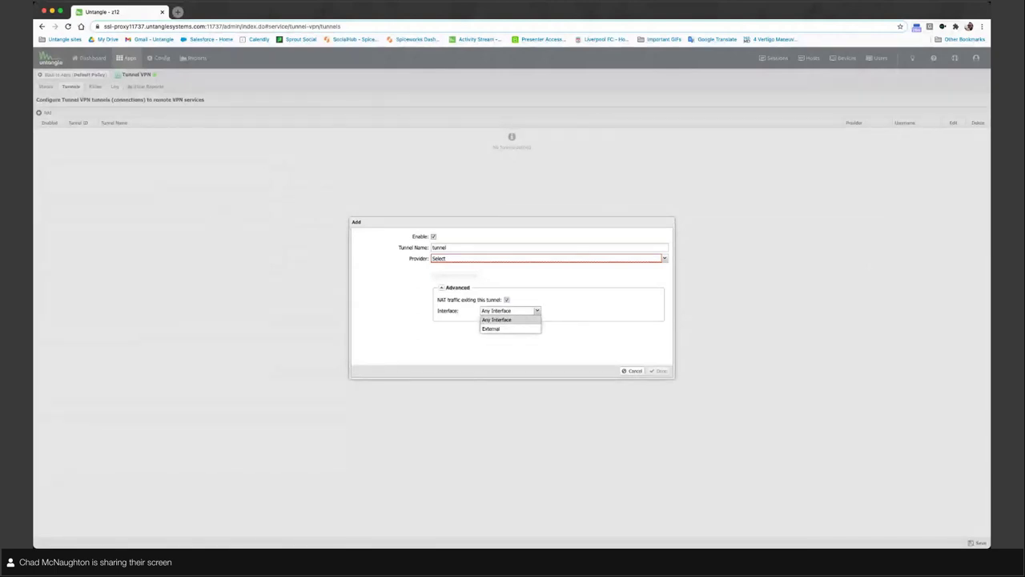
pyautogui.click(509, 319)
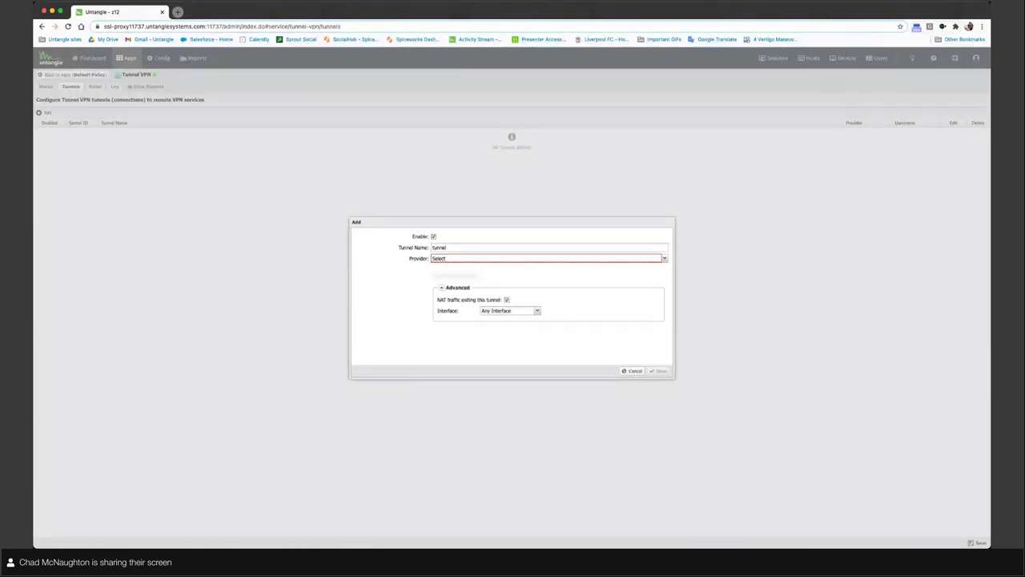
# Step: Examine the setup instructions for the Untangle provider, cancel the new tunnel, and return to the apps overview
pyautogui.click(454, 258)
pyautogui.click(455, 277)
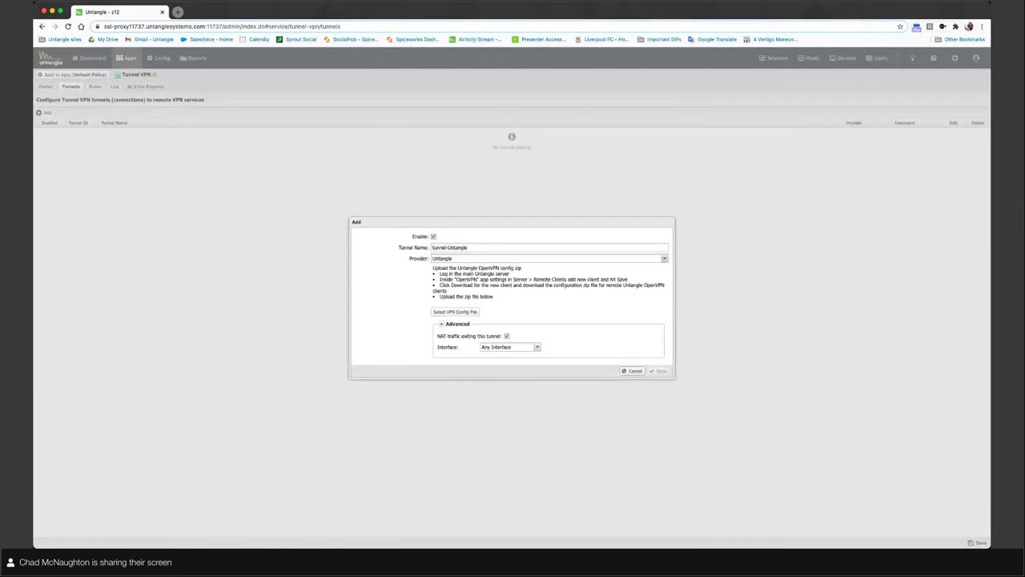
pyautogui.press('Escape')
pyautogui.click(76, 74)
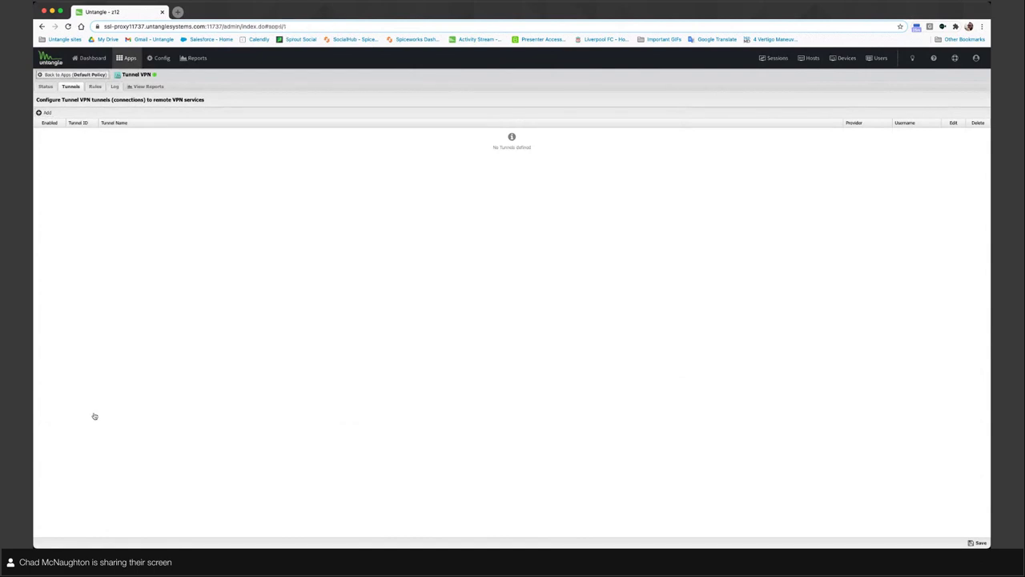
# Step: Open WireGuard VPN and examine its status overview, listen port, keepalive, remote client and peer IP address pool settings
pyautogui.click(444, 209)
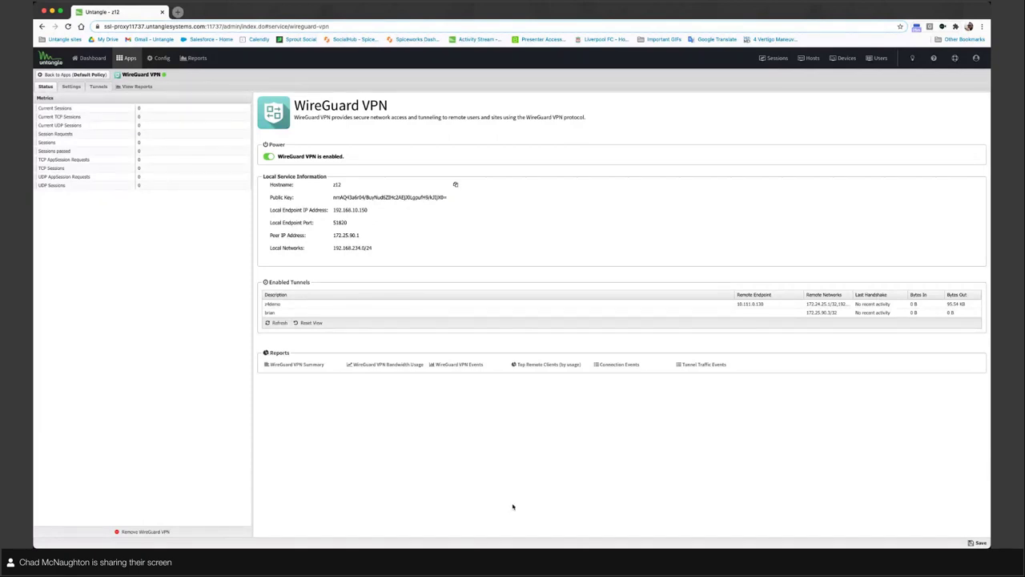
pyautogui.click(73, 87)
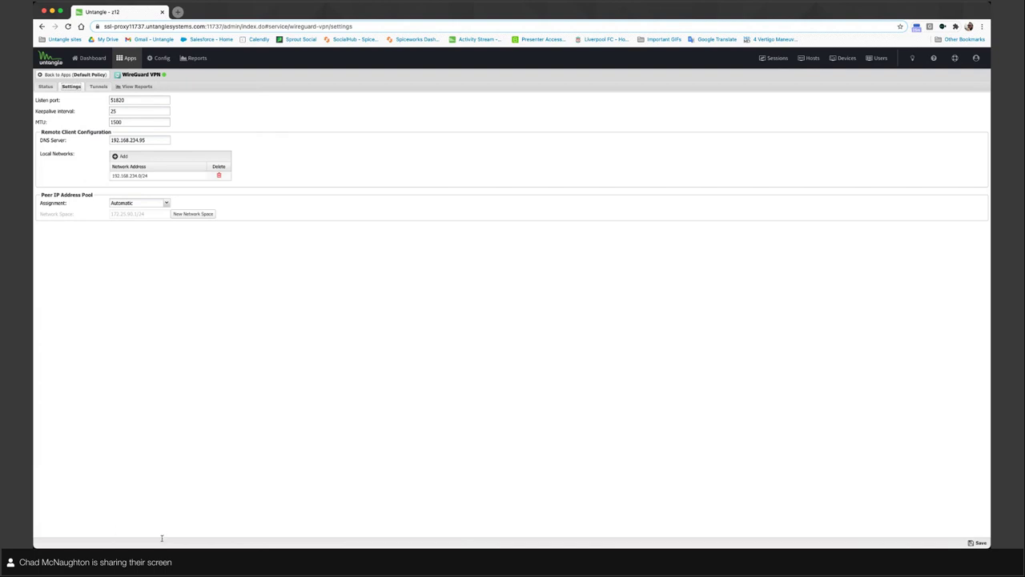
pyautogui.click(167, 203)
pyautogui.click(319, 504)
pyautogui.moveTo(146, 100); pyautogui.dragTo(68, 102)
pyautogui.press('Tab')
# Step: Start a new WireGuard tunnel and enter the client's name as its description
pyautogui.click(99, 86)
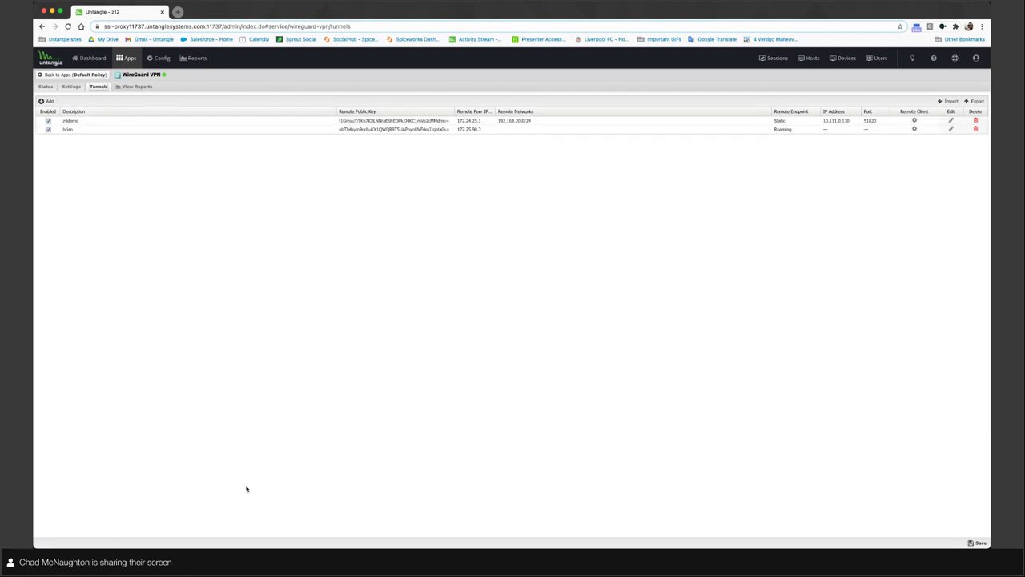
pyautogui.click(47, 101)
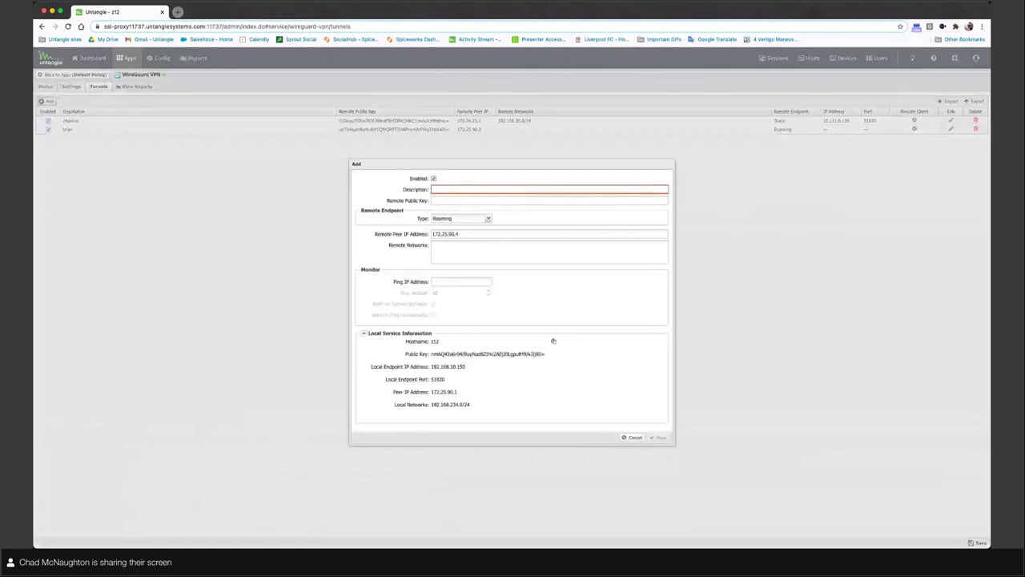
pyautogui.write('Ch')
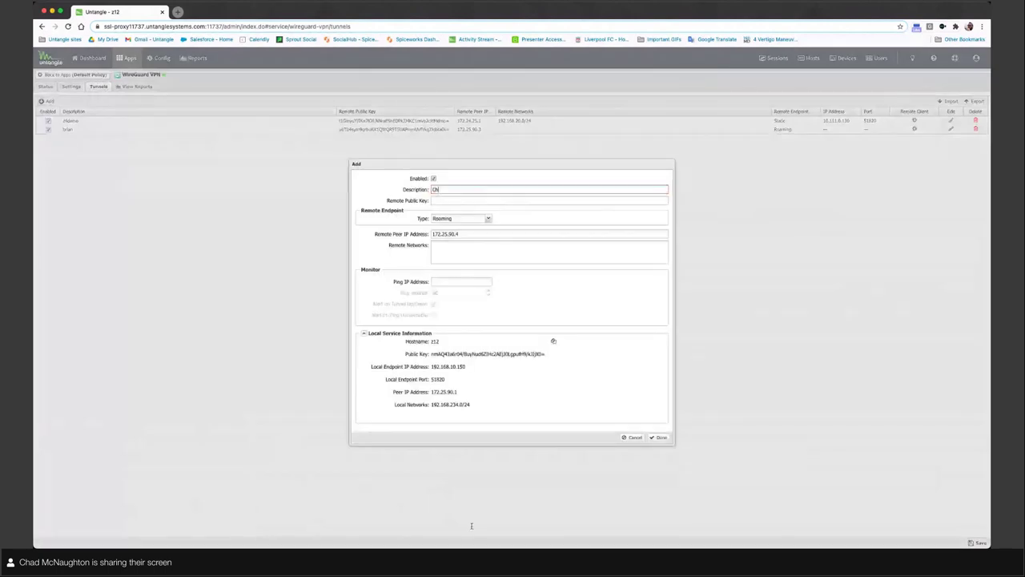
pyautogui.write('ad Mc Client')
# Step: Try the Static remote endpoint type for the new tunnel and set it back to Roaming
pyautogui.click(488, 218)
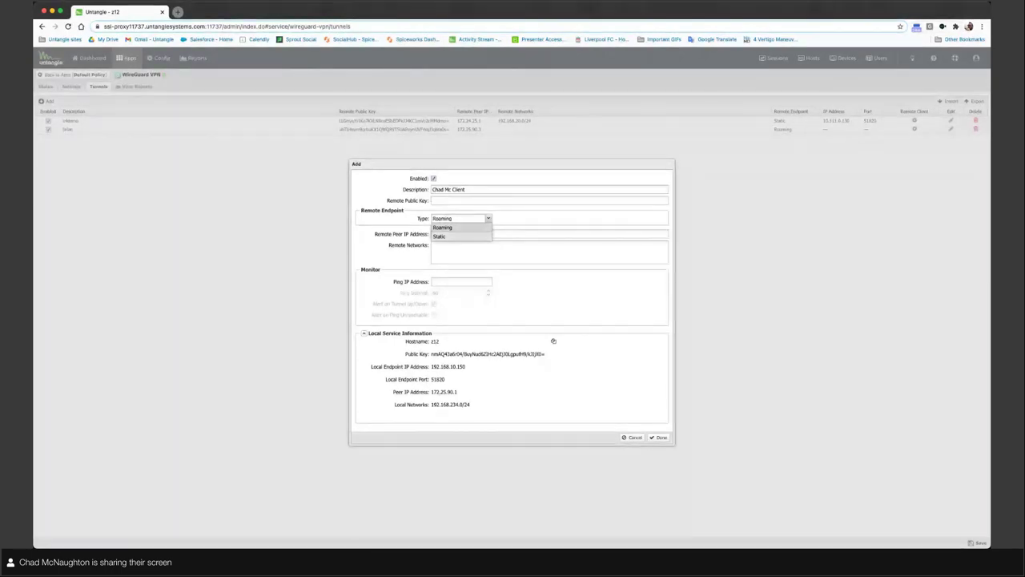
pyautogui.click(439, 236)
pyautogui.click(488, 218)
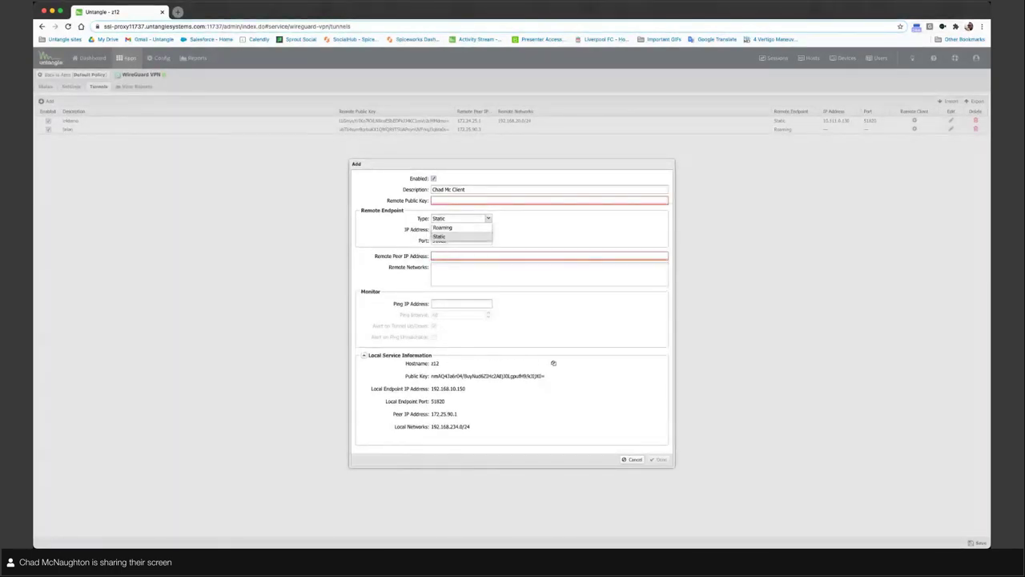
pyautogui.click(439, 225)
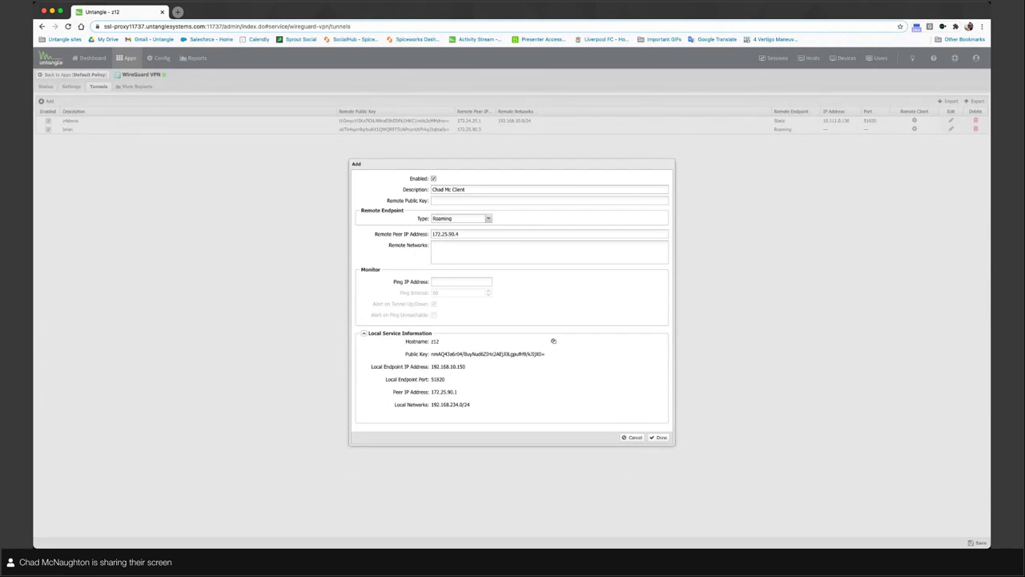
pyautogui.click(464, 249)
pyautogui.click(488, 218)
pyautogui.click(440, 235)
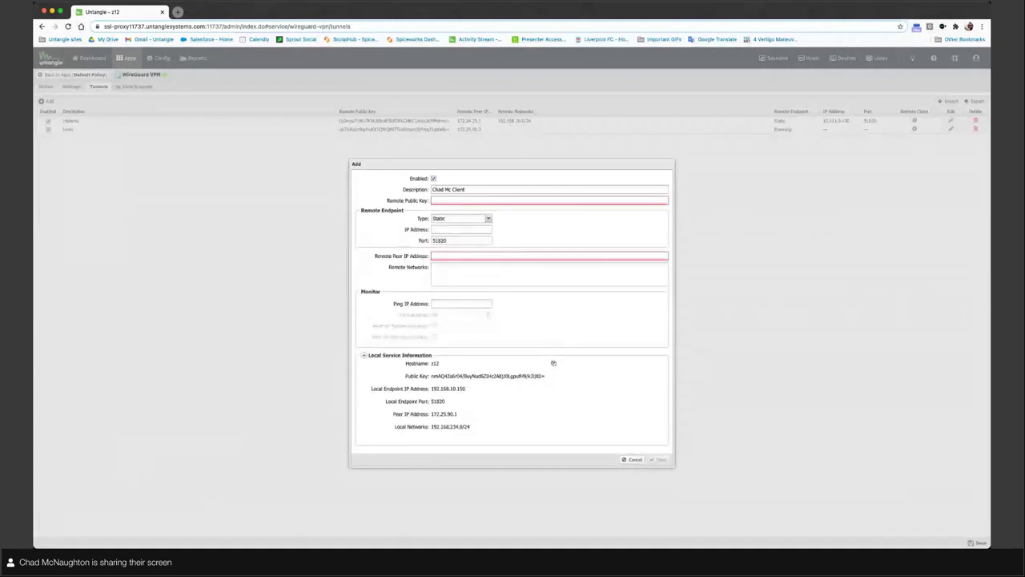
pyautogui.click(473, 255)
pyautogui.click(544, 201)
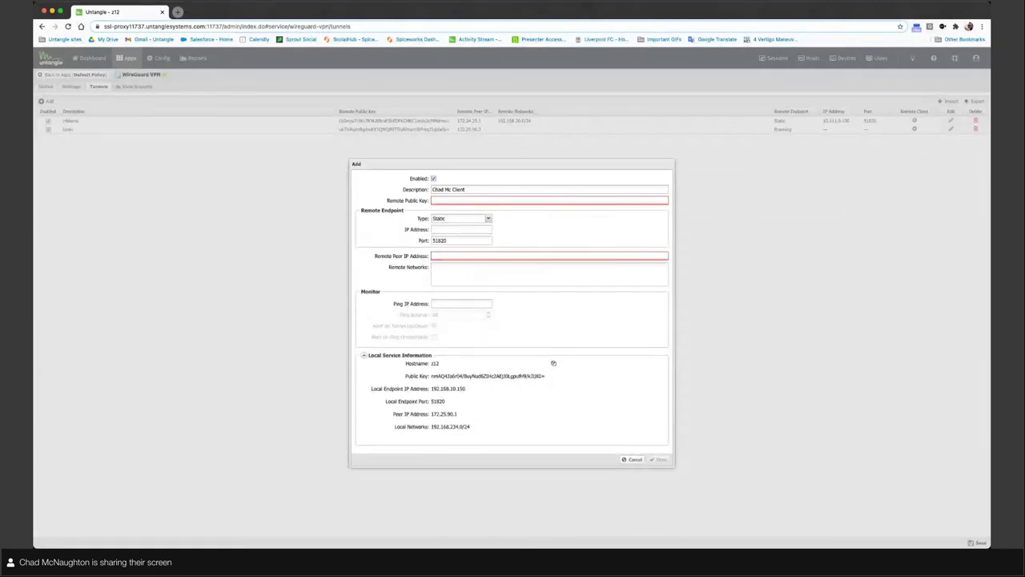
pyautogui.click(487, 217)
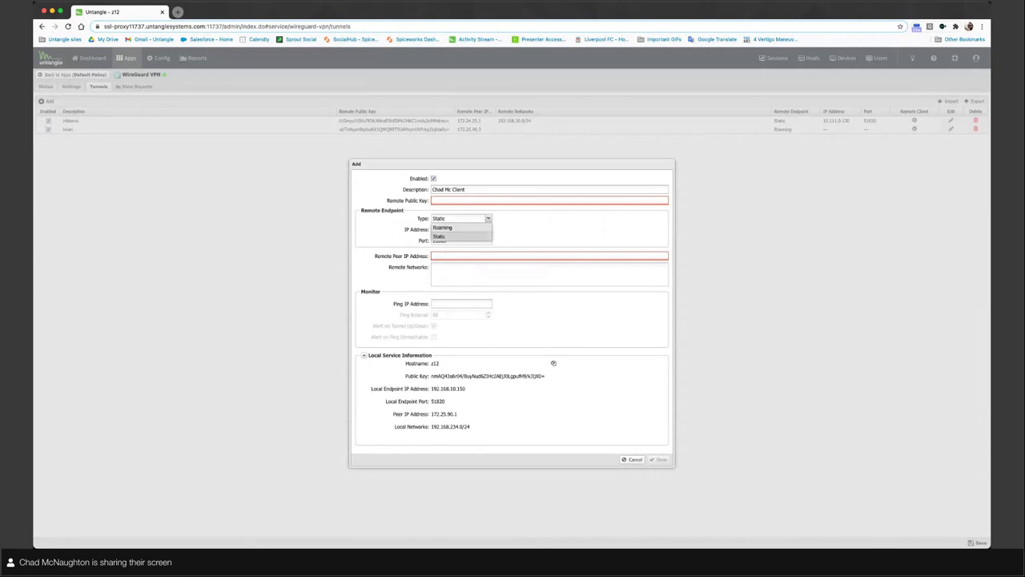
pyautogui.click(441, 227)
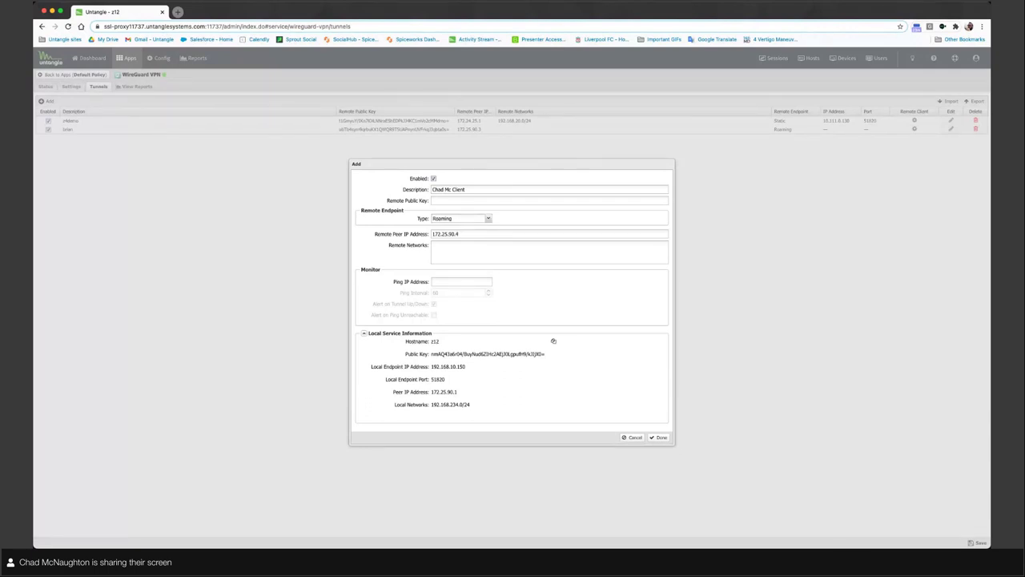
# Step: Save the new WireGuard tunnel and view its remote client configuration file
pyautogui.click(658, 436)
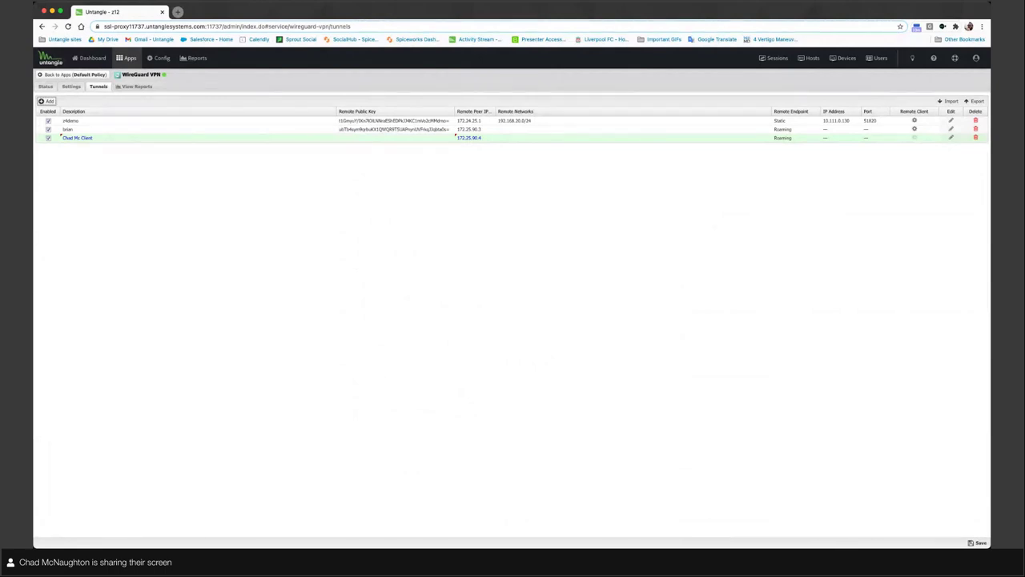
pyautogui.click(978, 543)
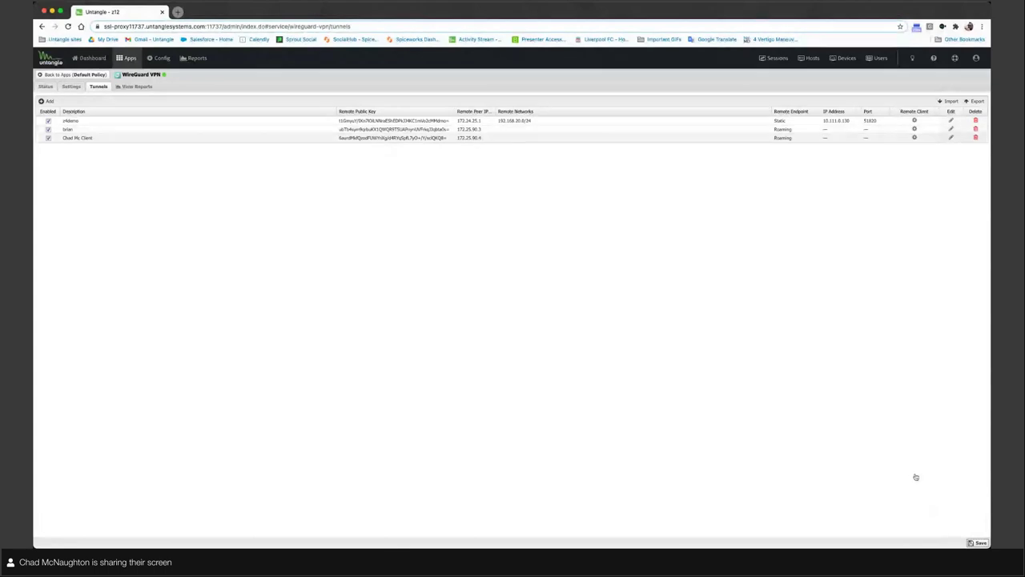
pyautogui.click(913, 137)
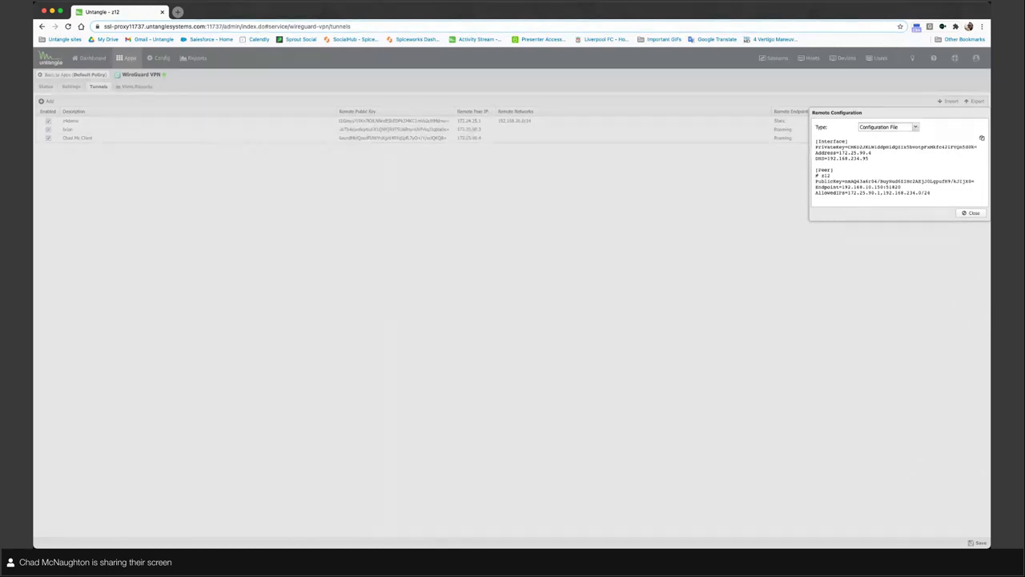
pyautogui.click(971, 212)
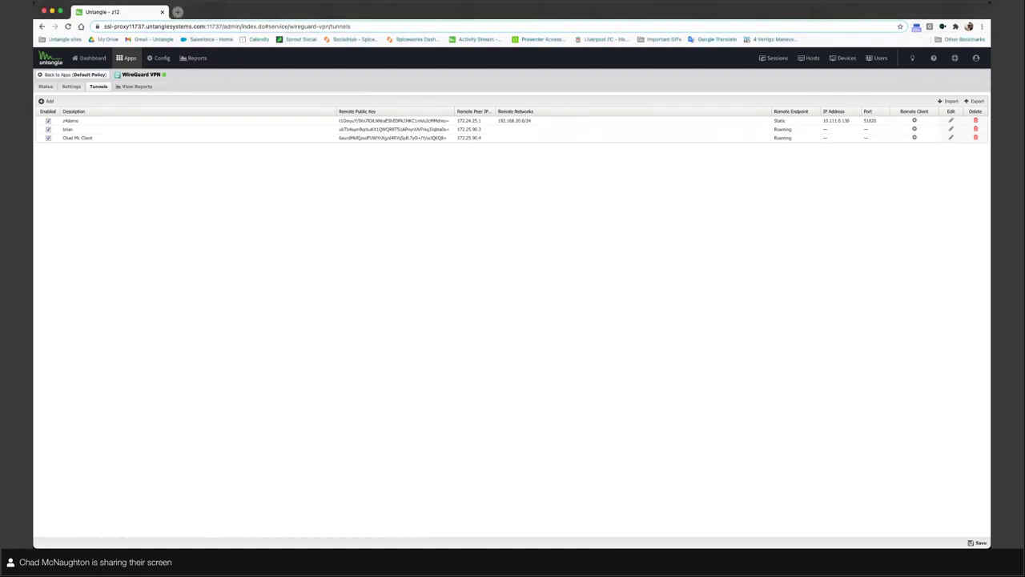
# Step: Open the Untangle Support site in a new tab and search it for "wireguard"
pyautogui.click(607, 542)
pyautogui.hotkey('ctrl', 't')
pyautogui.write('sup')
pyautogui.press('Return')
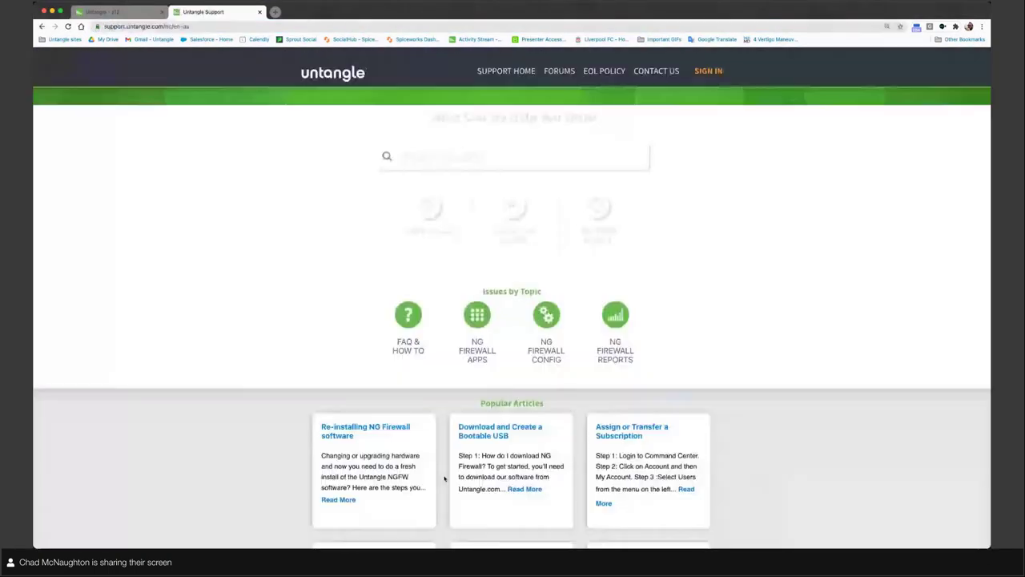
pyautogui.write('wire')
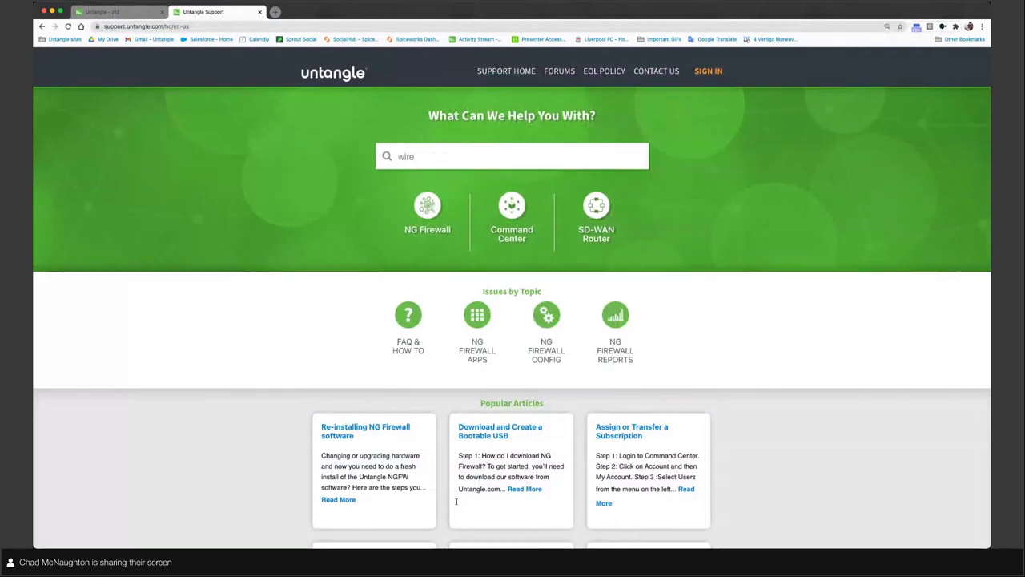
pyautogui.write('guard')
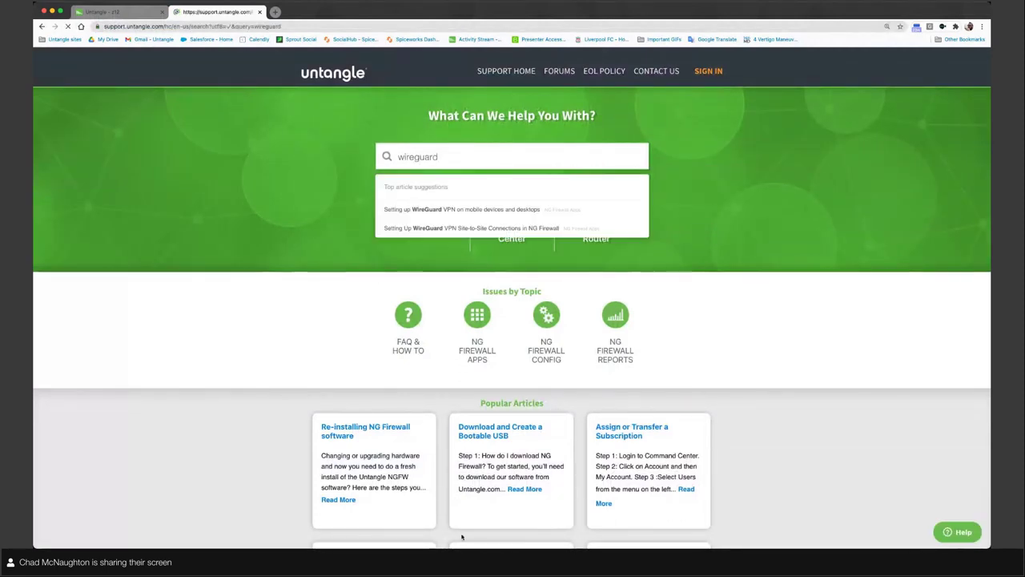
pyautogui.press('Return')
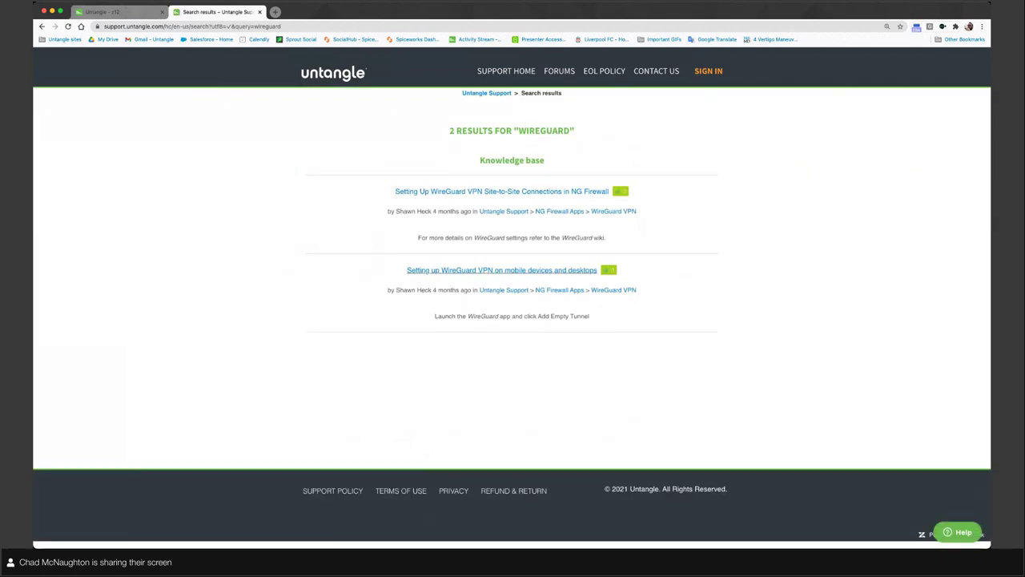
# Step: Open the article on setting up WireGuard VPN on mobile devices and desktops and read its profile and device setup instructions
pyautogui.click(502, 270)
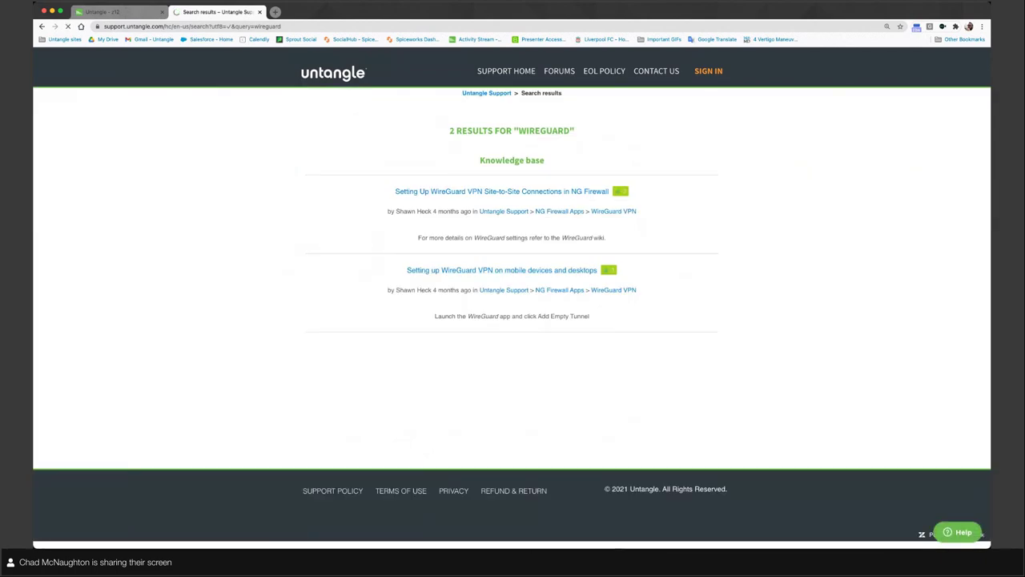
pyautogui.scroll(-2, 512, 320)
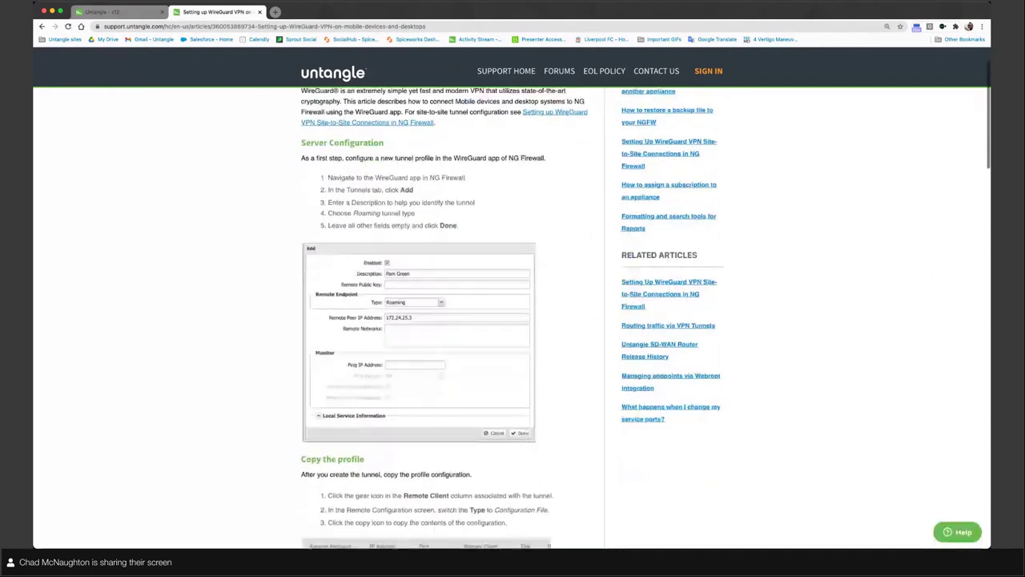
pyautogui.scroll(-7, 448, 320)
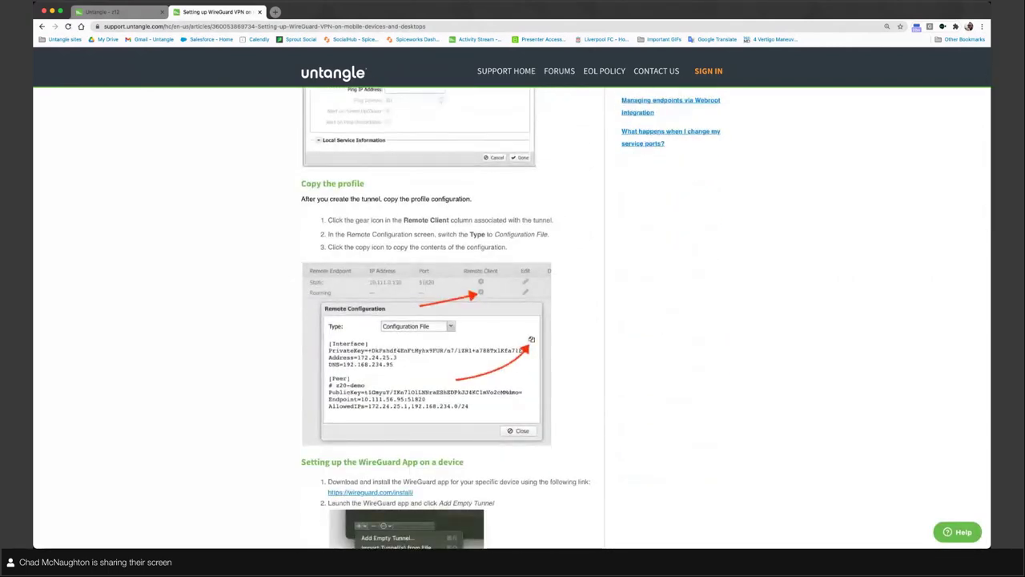
pyautogui.scroll(-2, 513, 320)
pyautogui.scroll(-7, 322, 503)
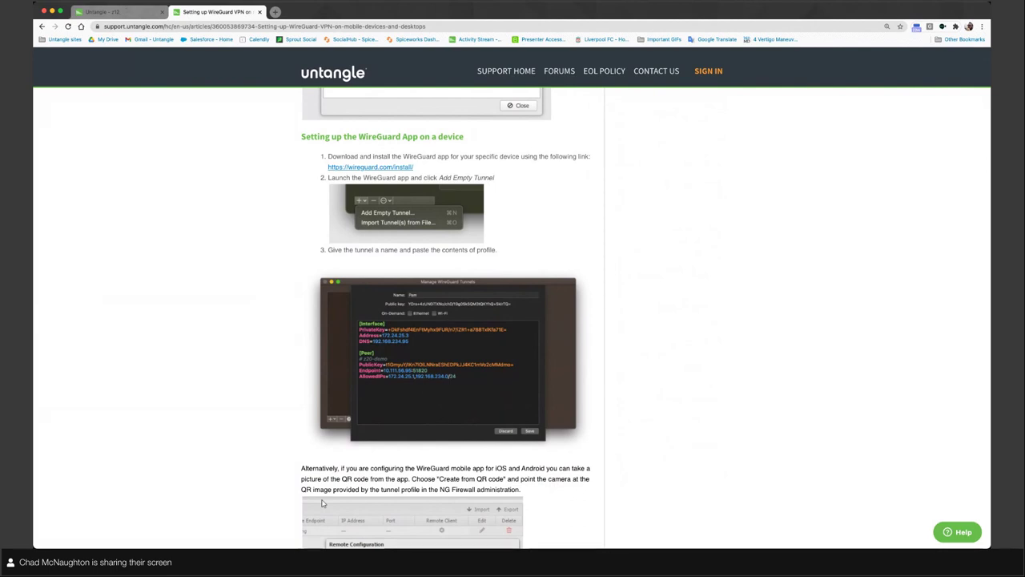
# Step: Read the rest of the mobile and desktop WireGuard article, covering QR code setup, connecting, full tunnel and client DNS configuration
pyautogui.scroll(-8, 322, 503)
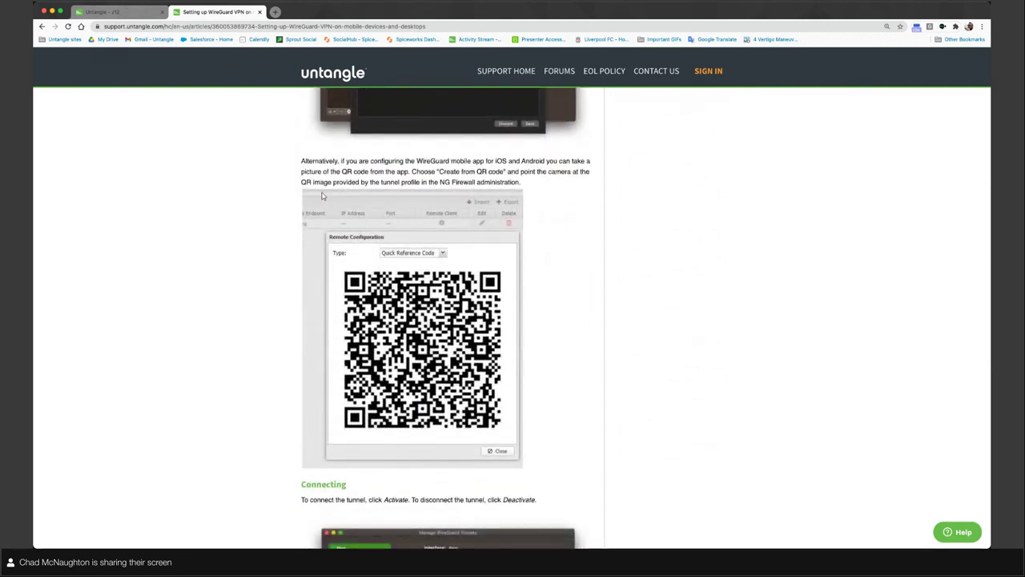
pyautogui.scroll(-6, 323, 196)
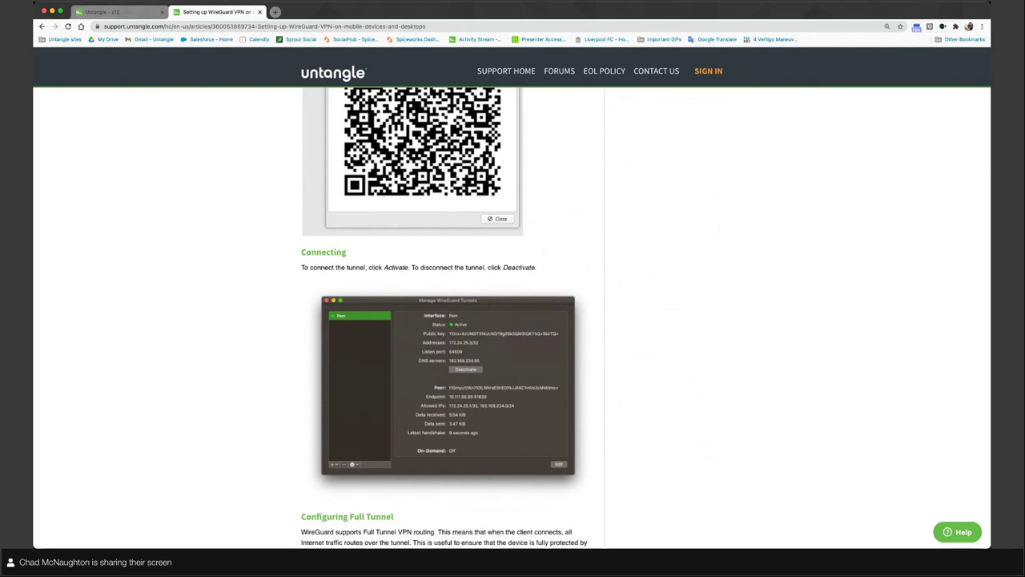
pyautogui.scroll(-5, 513, 320)
pyautogui.scroll(-1, 512, 321)
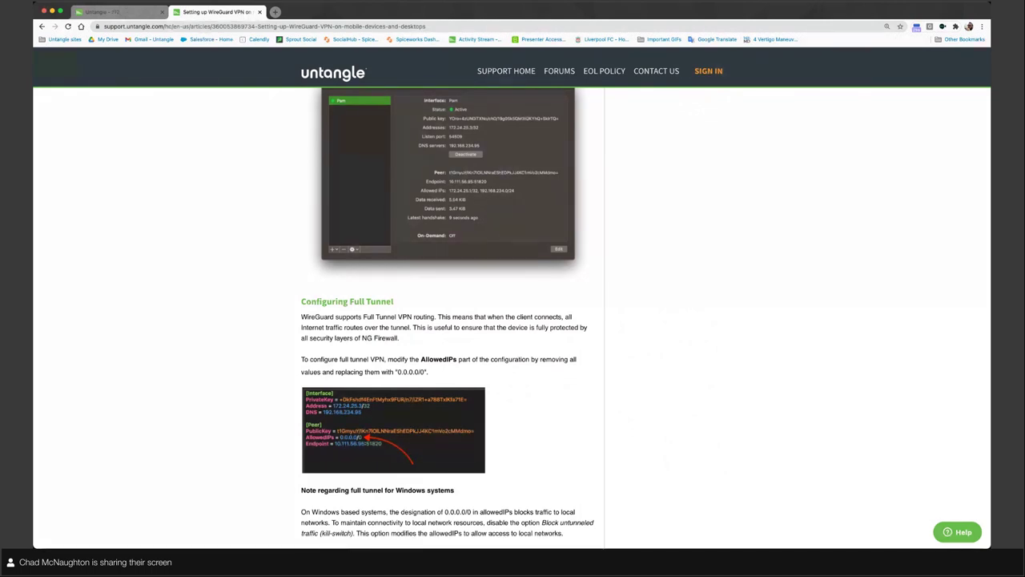
pyautogui.scroll(-1, 449, 320)
pyautogui.scroll(-5, 449, 320)
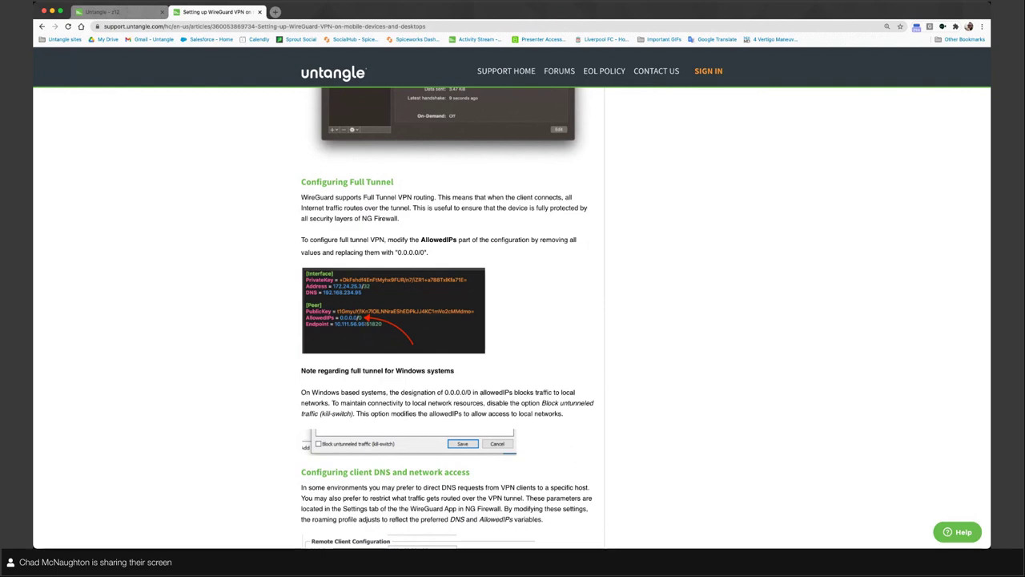
pyautogui.scroll(-5, 449, 320)
pyautogui.scroll(20, 449, 320)
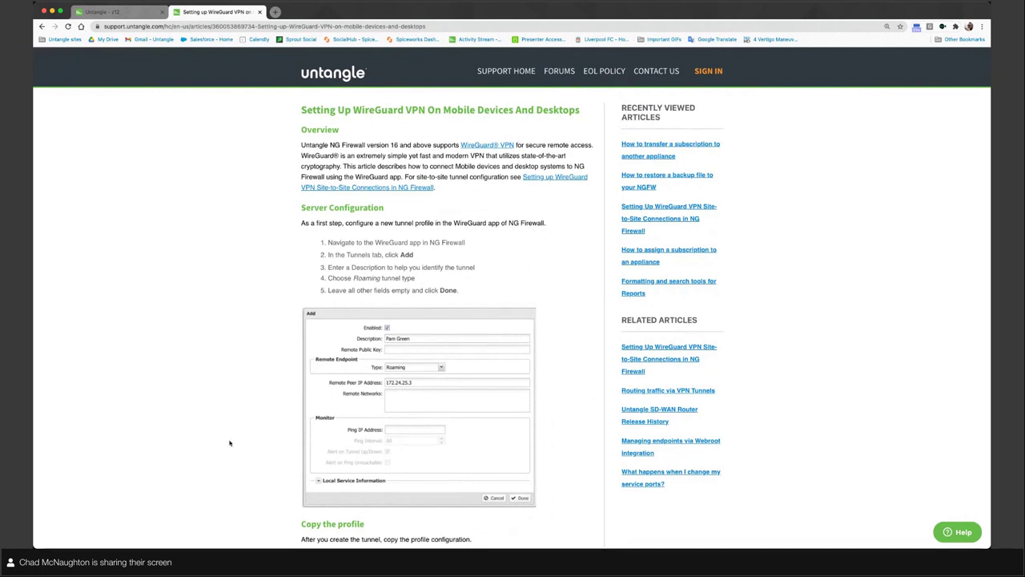
pyautogui.moveTo(301, 110); pyautogui.dragTo(580, 111)
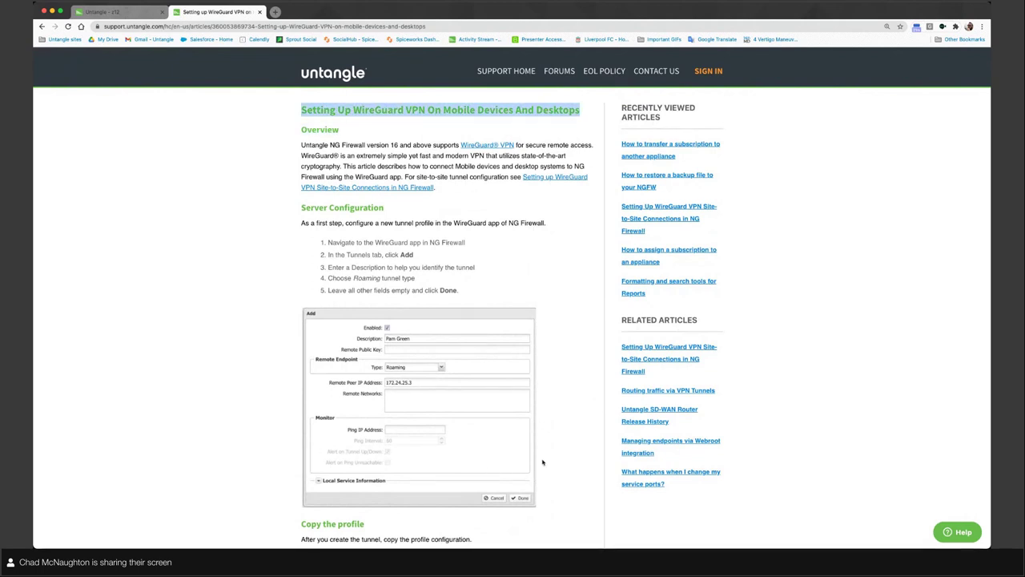
pyautogui.click(210, 455)
# Step: Open the article on WireGuard site-to-site connections from the search results, skim its tunnel instructions and close the support site
pyautogui.hscroll(-5, 209, 455)
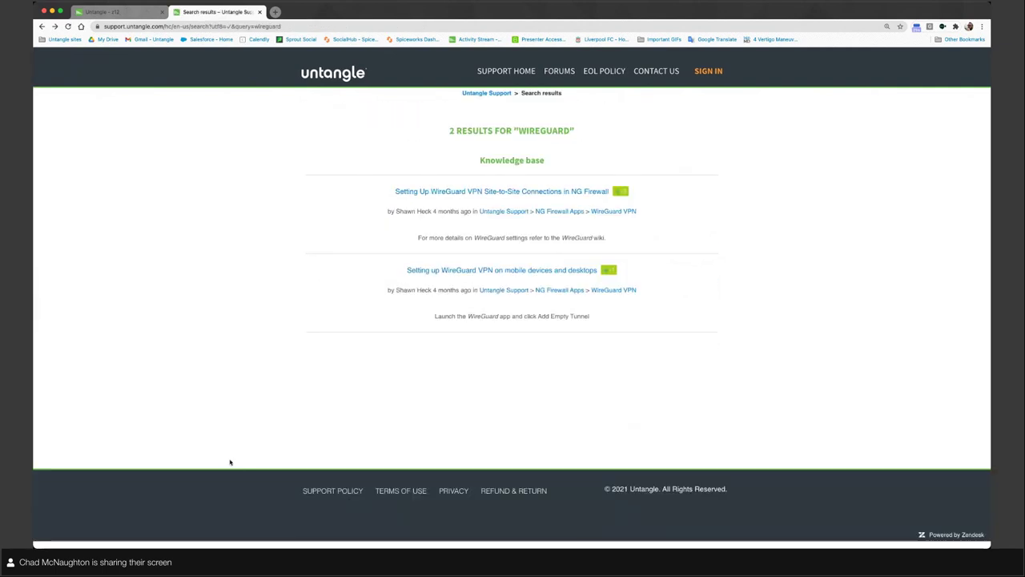
pyautogui.click(501, 191)
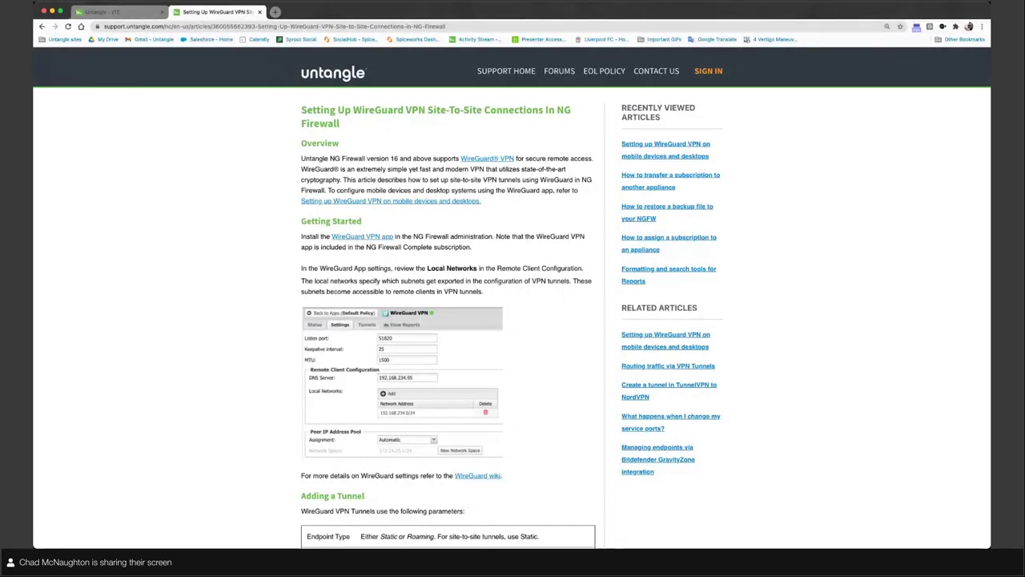
pyautogui.scroll(-2, 512, 320)
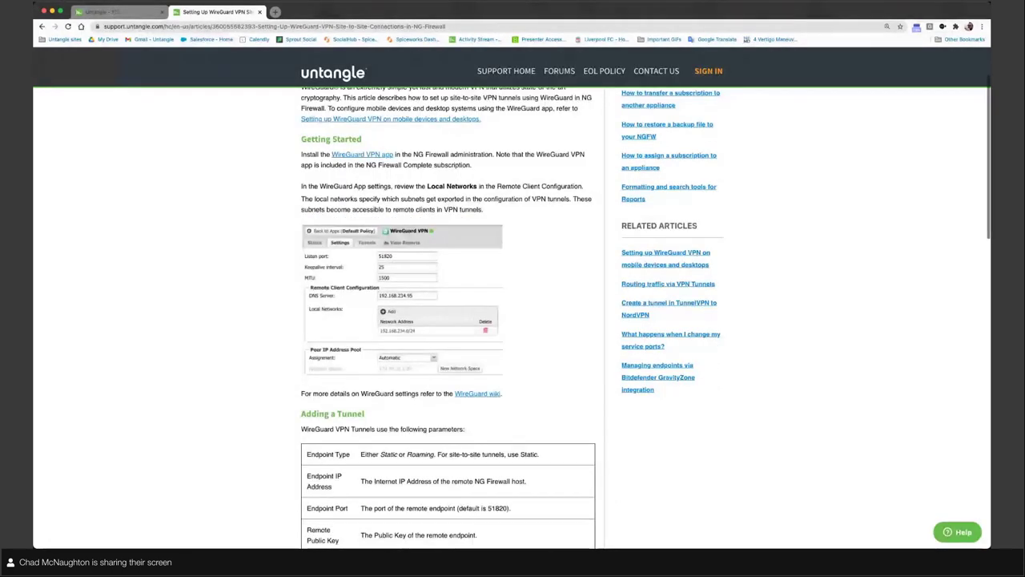
pyautogui.scroll(-5, 513, 321)
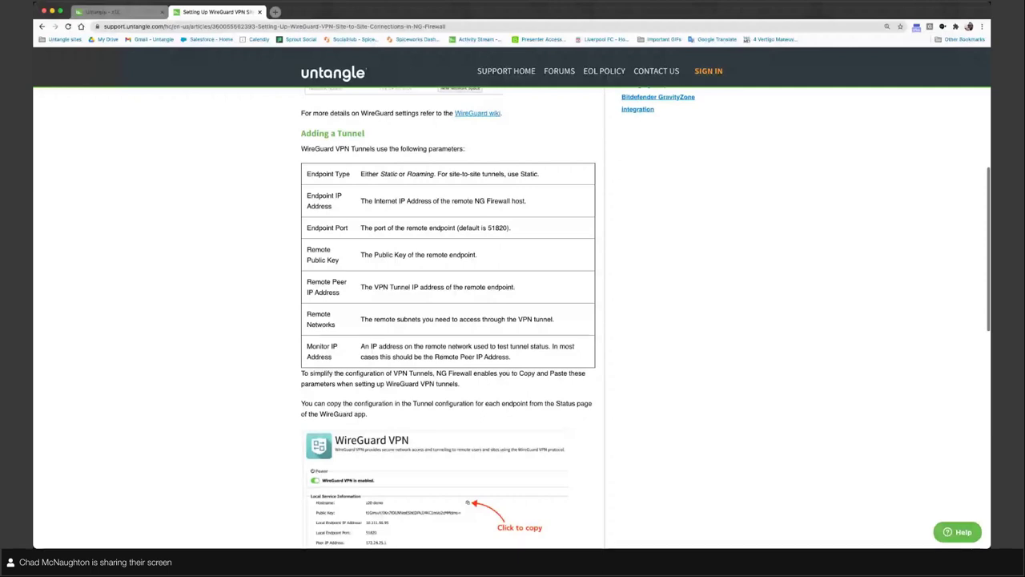
pyautogui.scroll(-10, 449, 320)
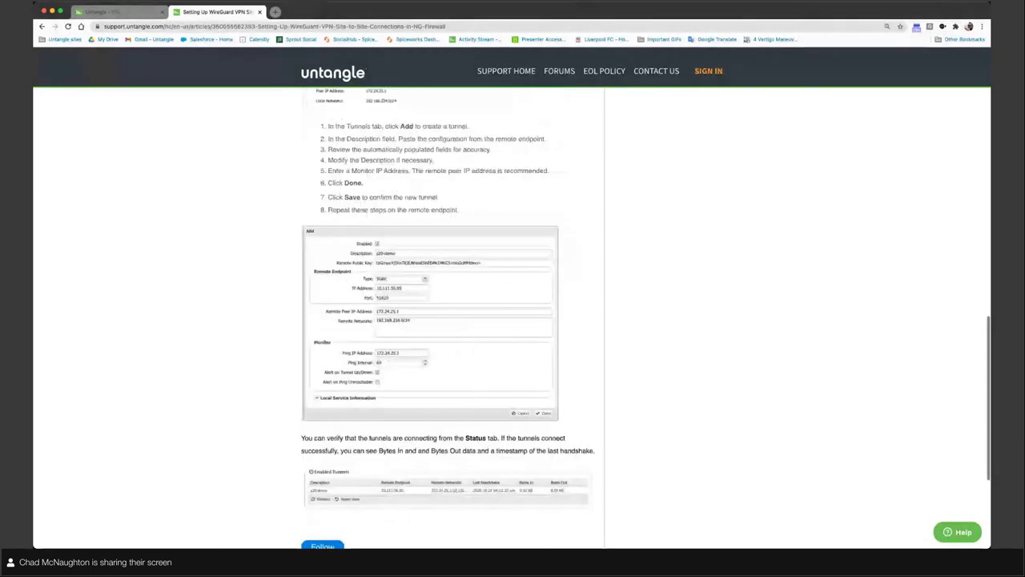
pyautogui.scroll(-3, 449, 320)
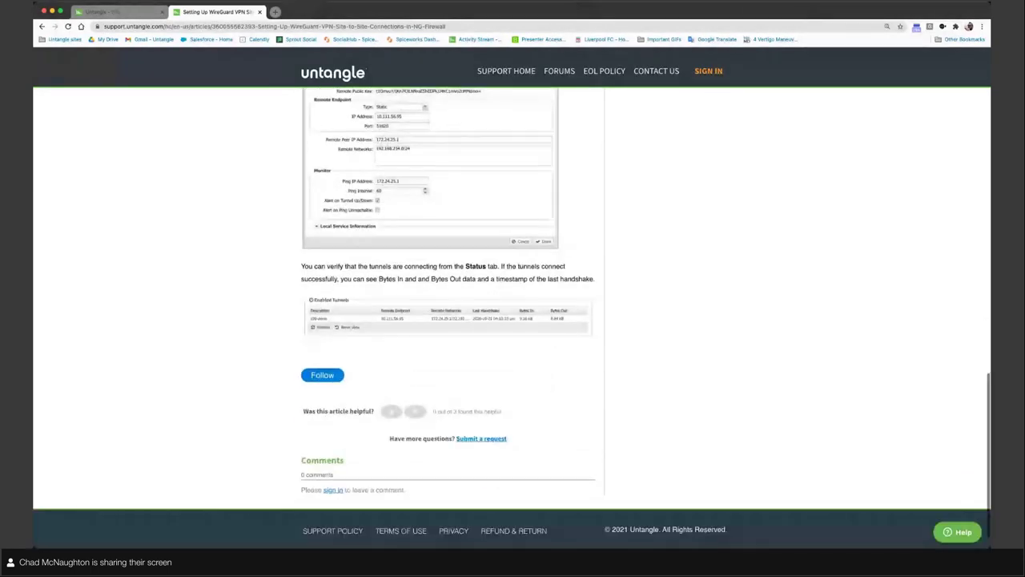
pyautogui.scroll(15, 513, 321)
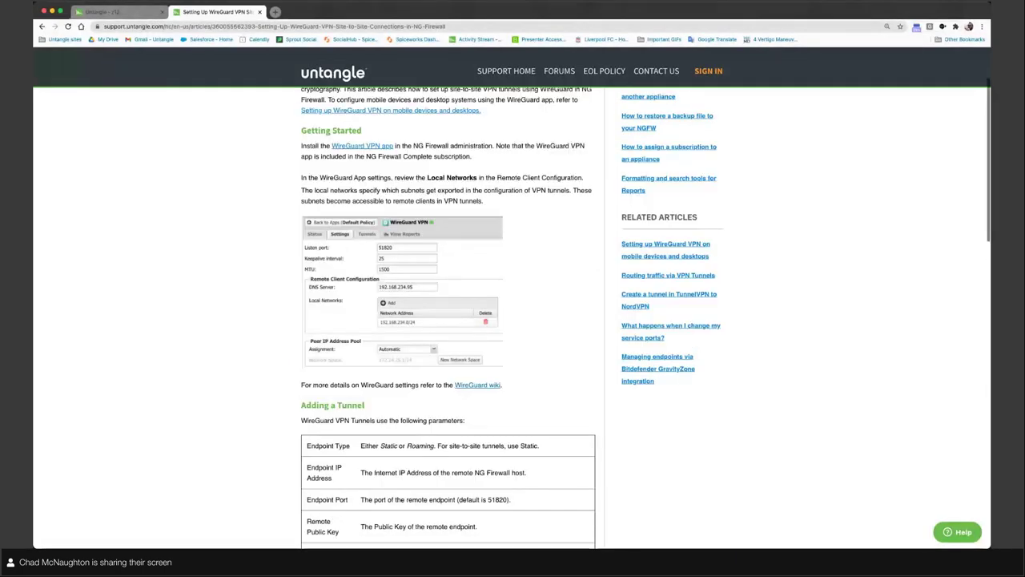
pyautogui.hotkey('ctrl', 'w')
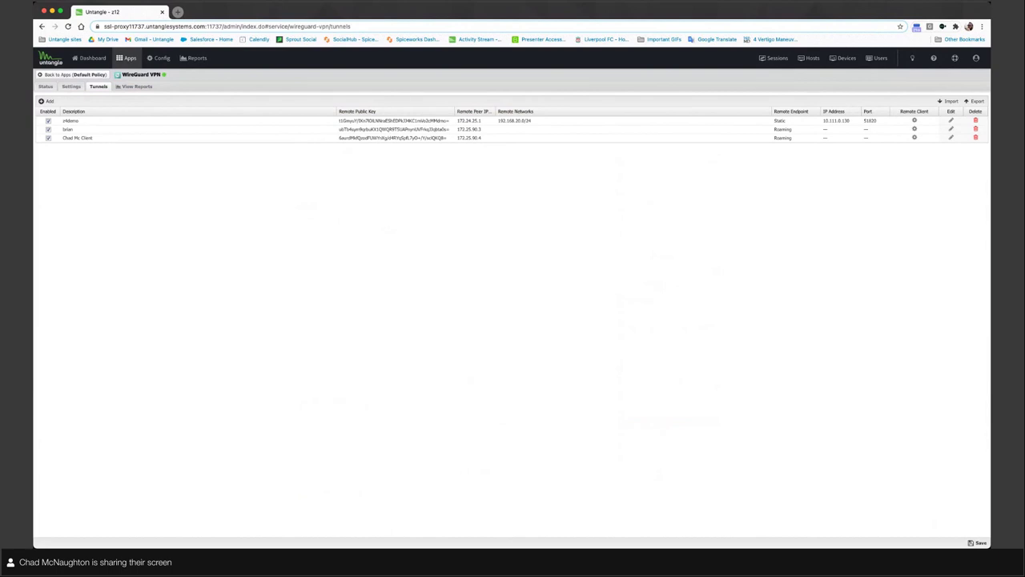
# Step: Add a policy named "WG users" in Policy Manager with the description "Users who use WireguardVPN" and parent None
pyautogui.click(75, 74)
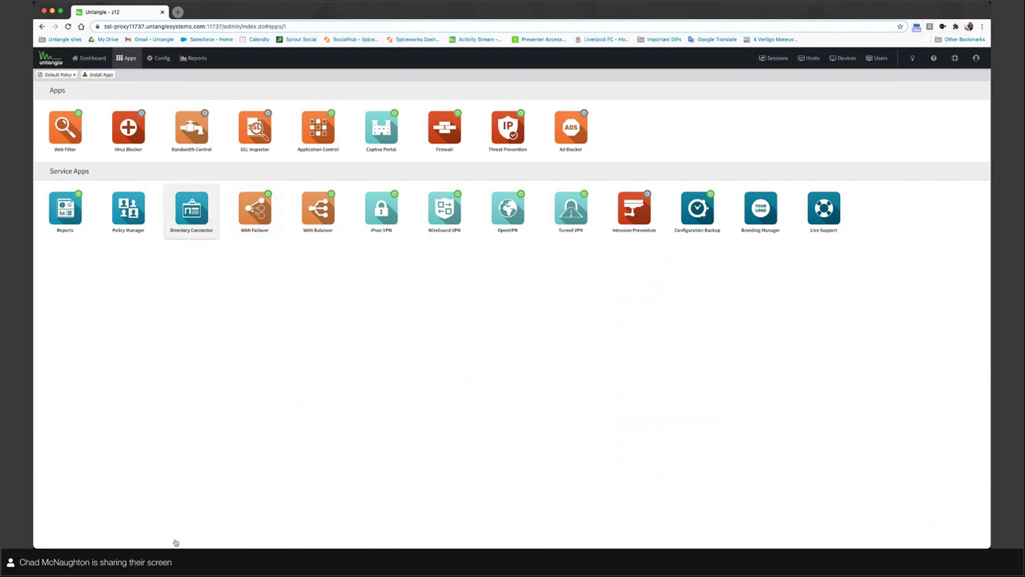
pyautogui.click(128, 208)
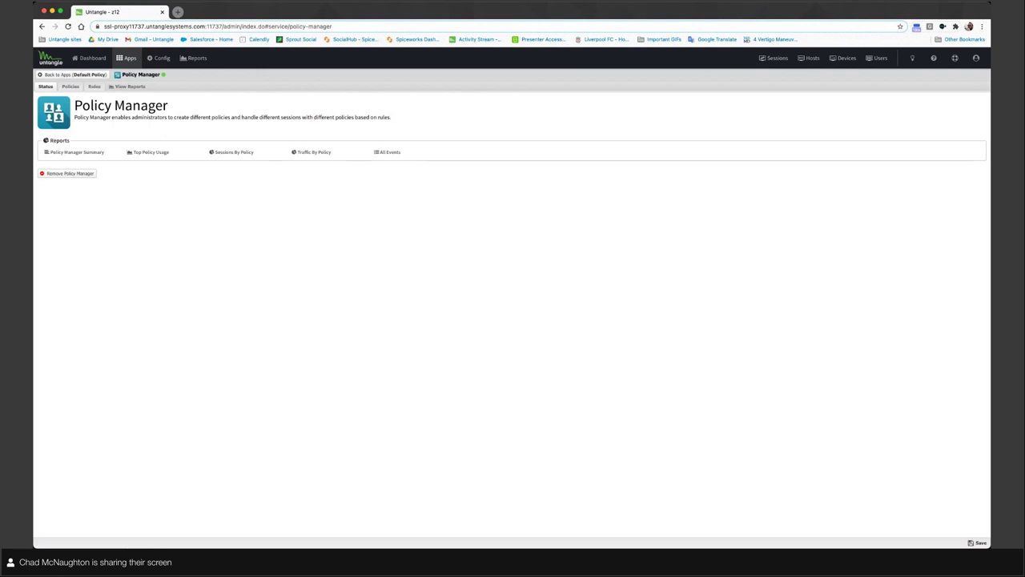
pyautogui.click(70, 86)
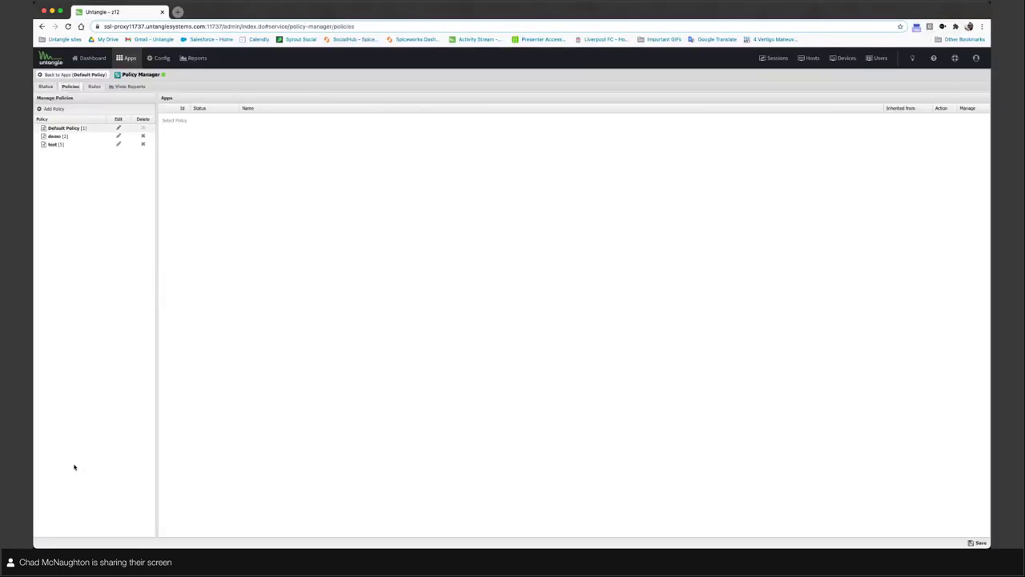
pyautogui.click(53, 108)
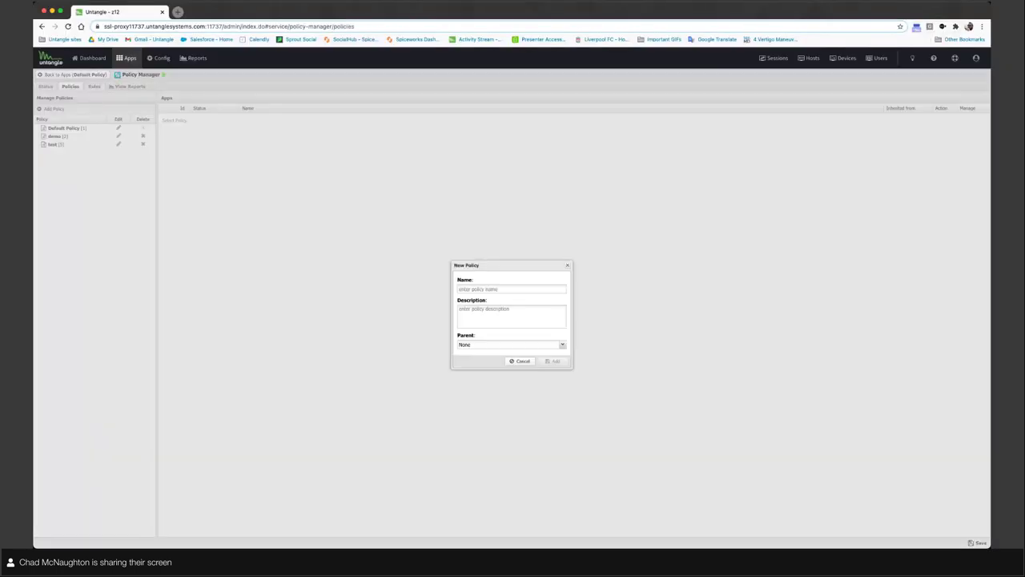
pyautogui.write('w')
pyautogui.press('BackSpace')
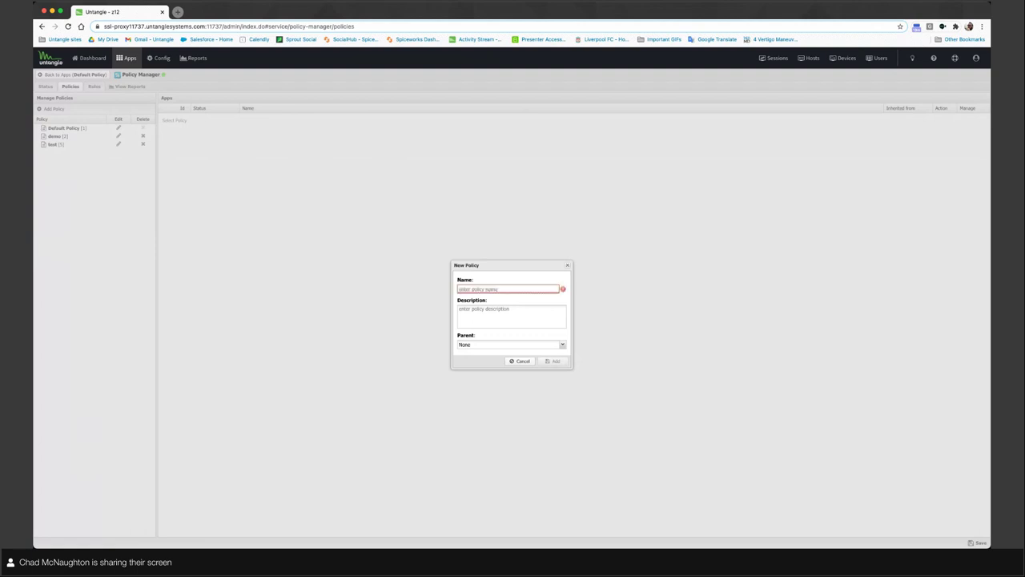
pyautogui.write('WG users')
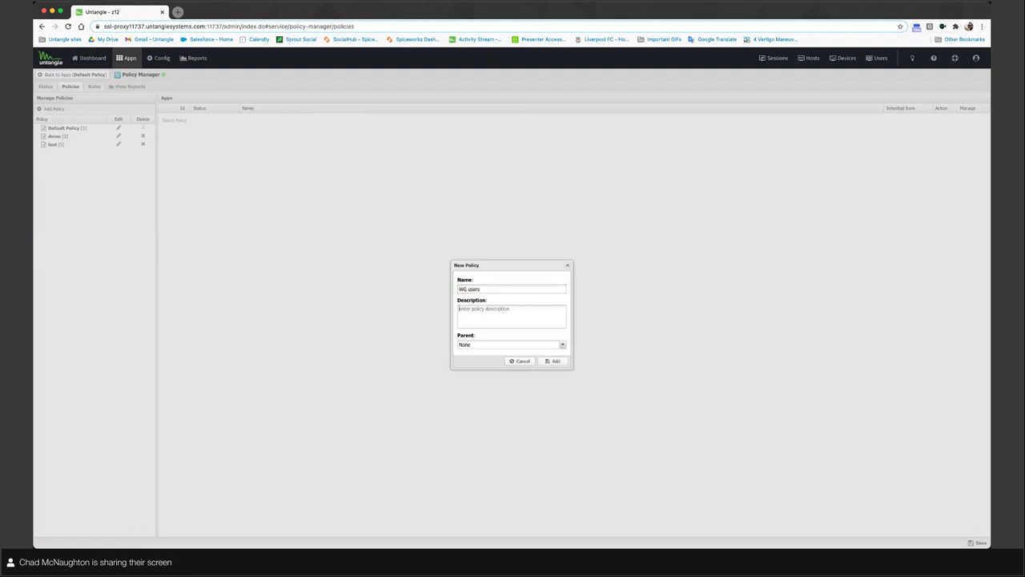
pyautogui.write('Users who use WireguardVPN')
pyautogui.click(562, 344)
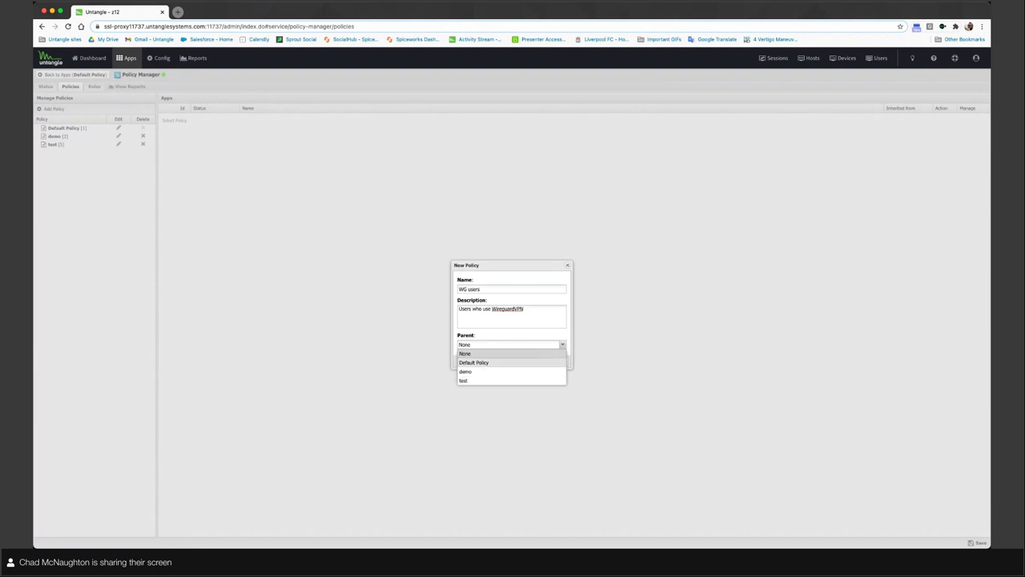
pyautogui.click(511, 353)
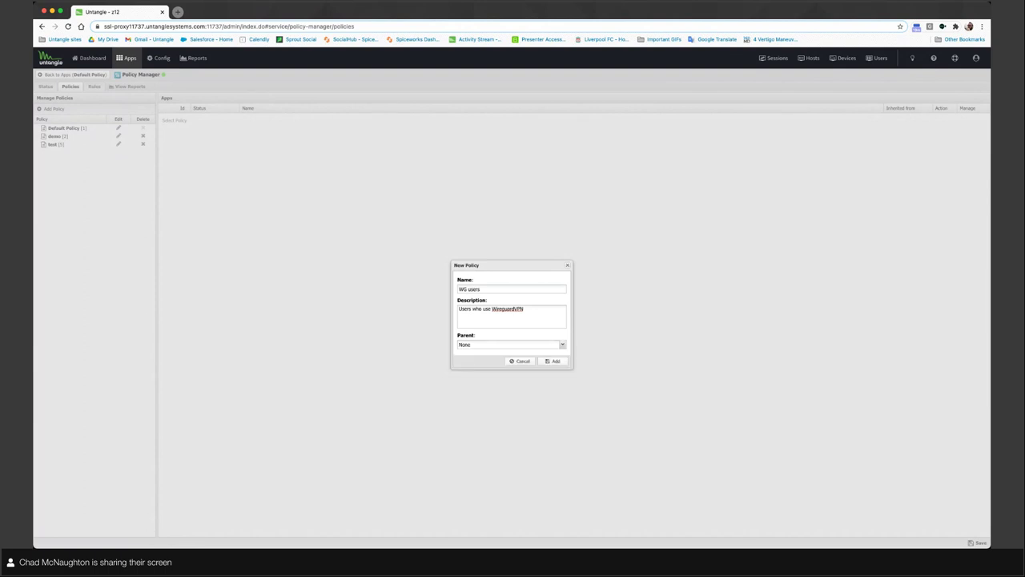
pyautogui.click(553, 361)
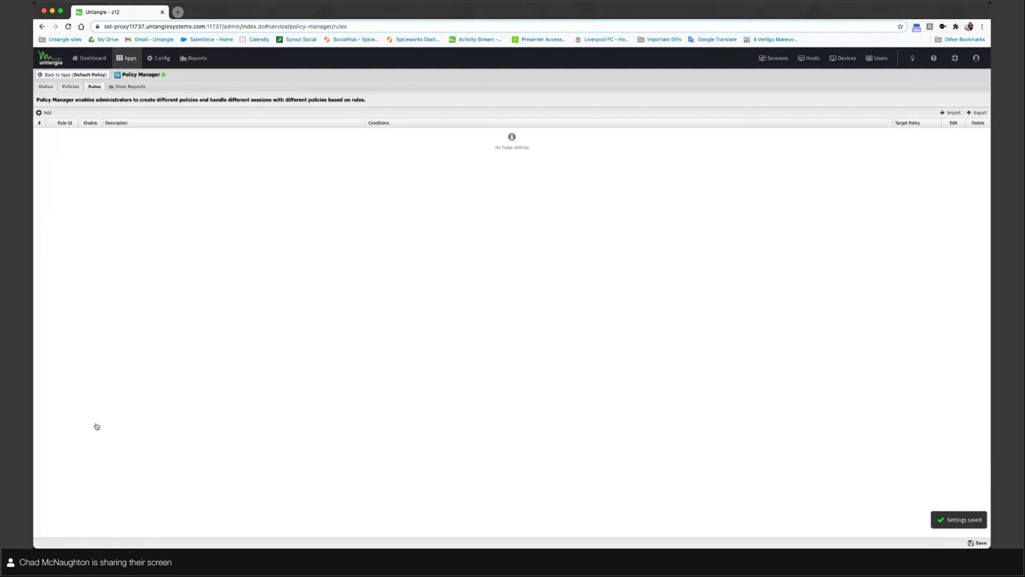
# Step: Create a policy rule described "Rule for WG Users policy" with the condition Source Interface is WireGuard VPN
pyautogui.click(45, 113)
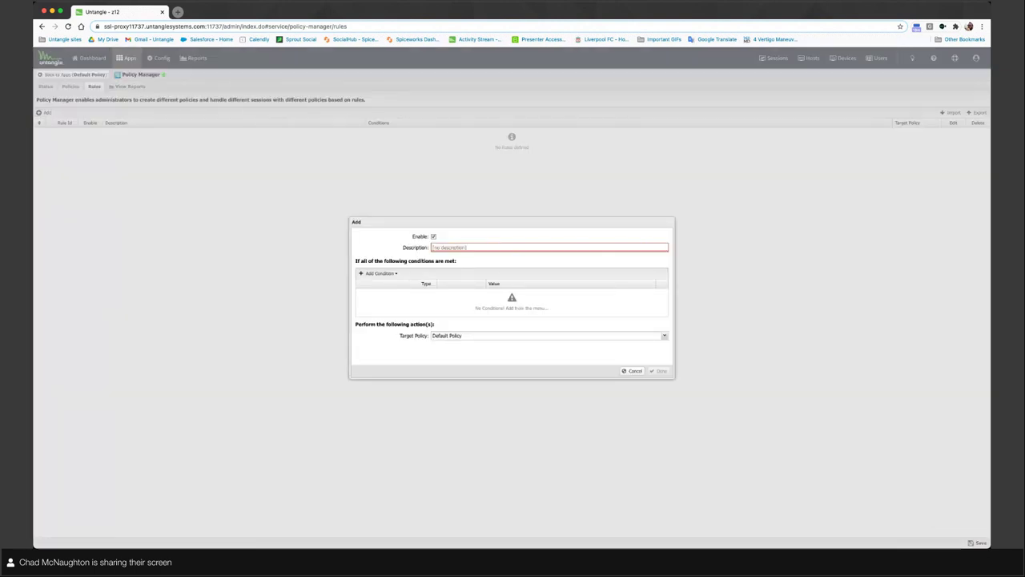
pyautogui.write('Rule for WG U')
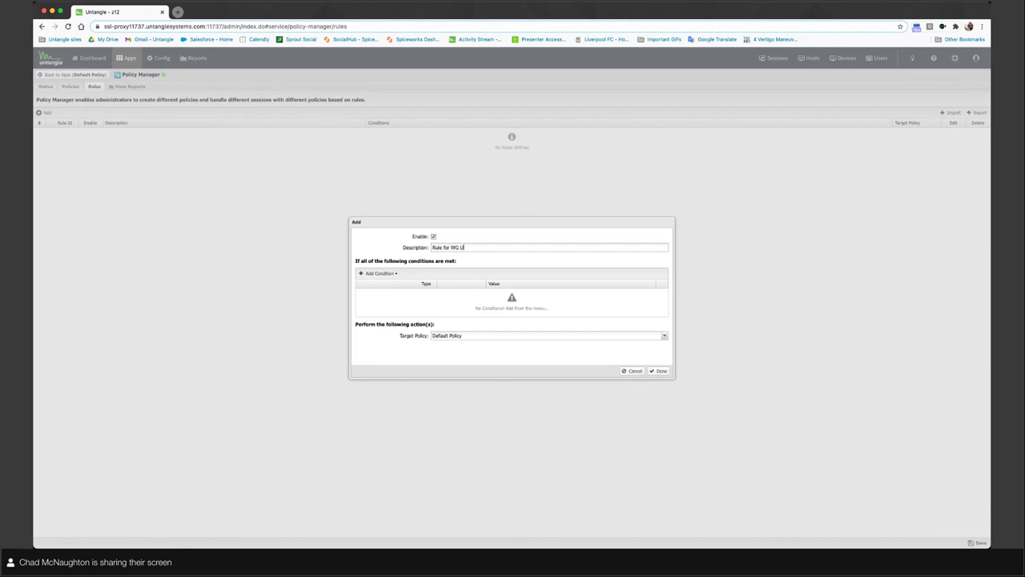
pyautogui.write('sers policy')
pyautogui.press('Tab')
pyautogui.press('Return')
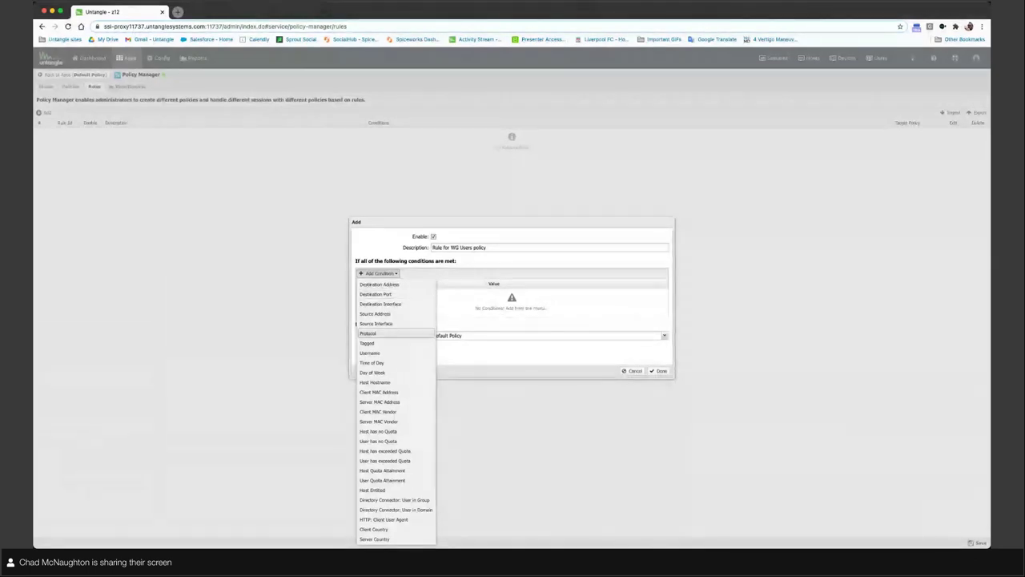
pyautogui.click(377, 322)
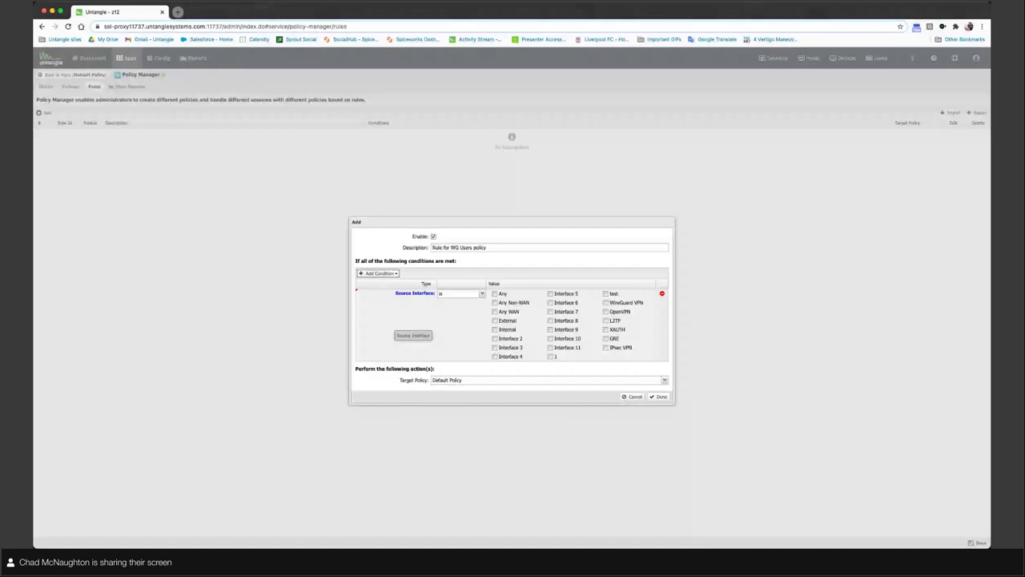
pyautogui.click(606, 303)
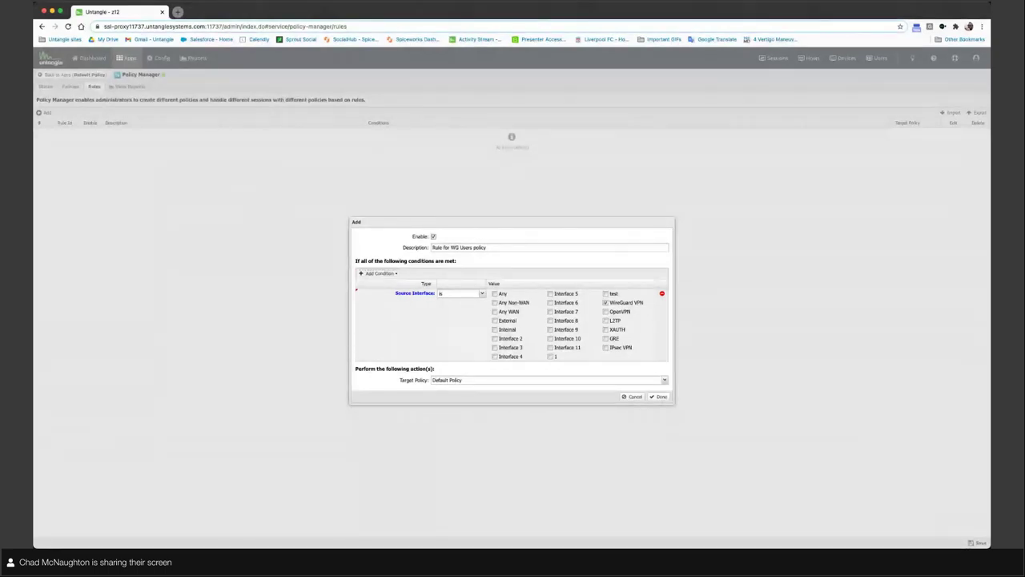
# Step: Set the rule's target policy to WG users, finish the rule and save the Policy Manager settings
pyautogui.click(664, 380)
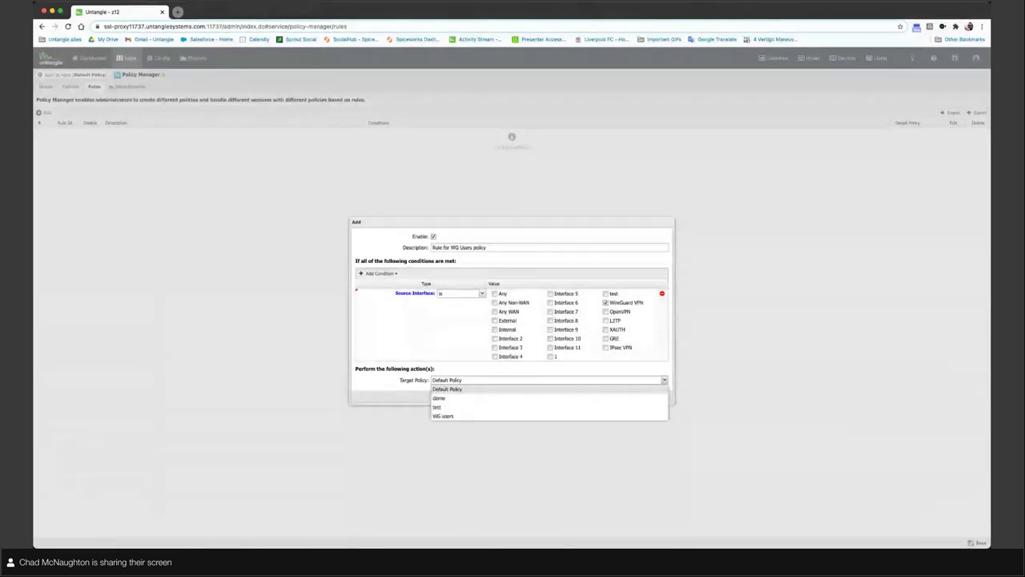
pyautogui.click(447, 415)
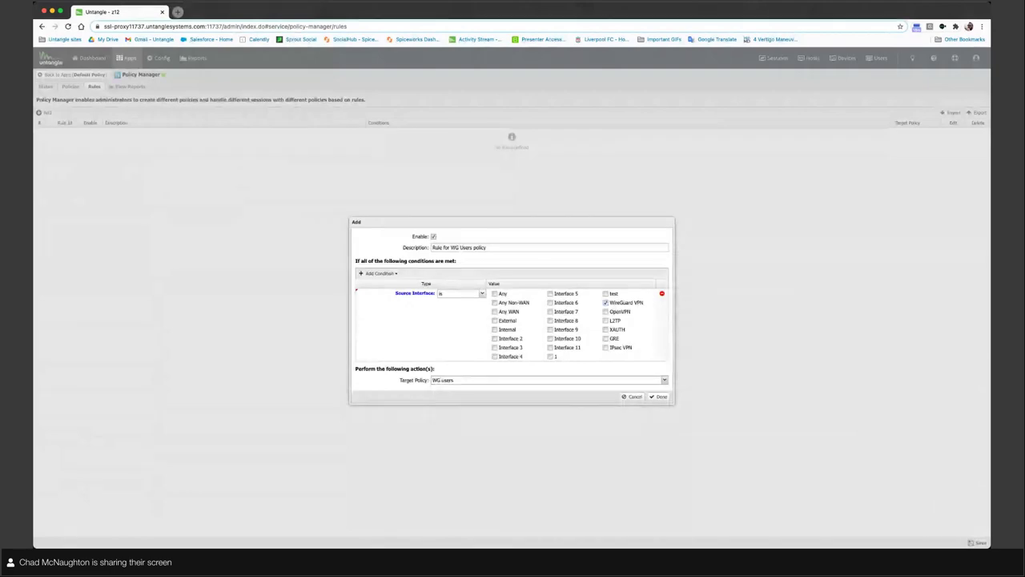
pyautogui.click(658, 396)
pyautogui.click(977, 543)
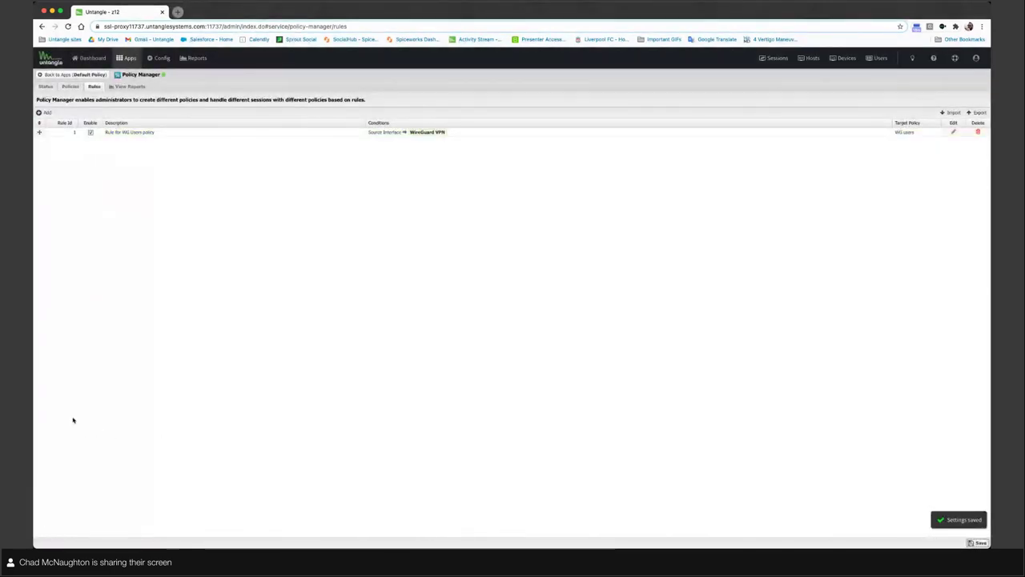
# Step: Return to the apps overview and switch it to the WG users policy
pyautogui.click(73, 74)
pyautogui.click(60, 75)
pyautogui.press('Down')
pyautogui.press('Down')
pyautogui.press('Down')
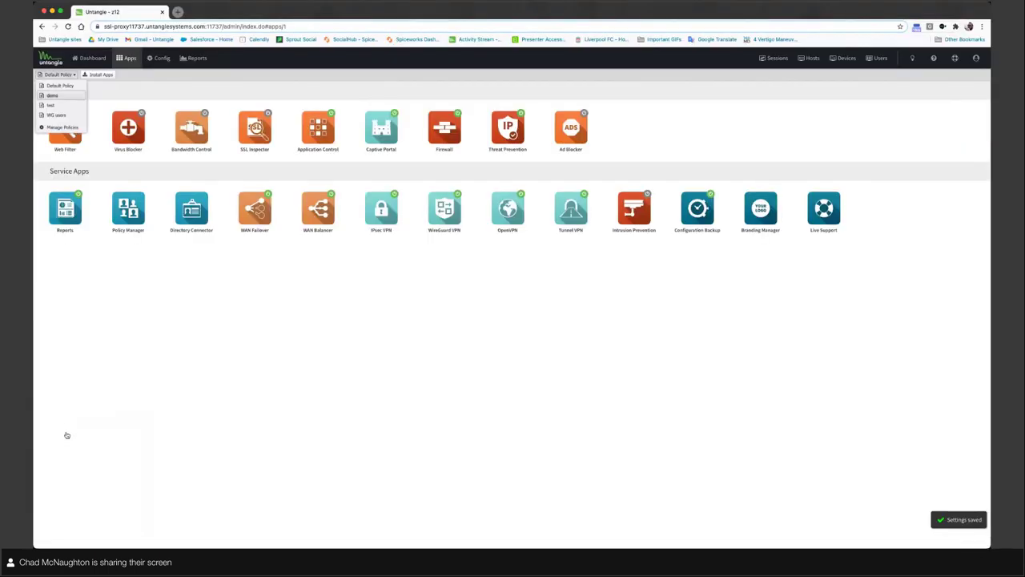
pyautogui.press('Return')
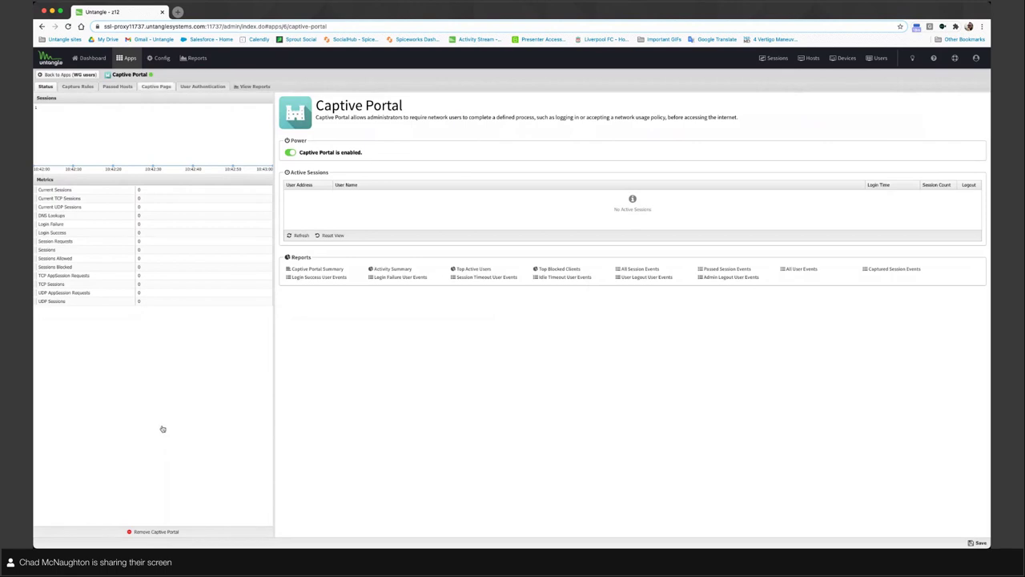
# Step: Try the Basic Login captive page and cookie-based authentication in Captive Portal, and leave the app discarding the unsaved settings
pyautogui.click(156, 87)
pyautogui.click(127, 101)
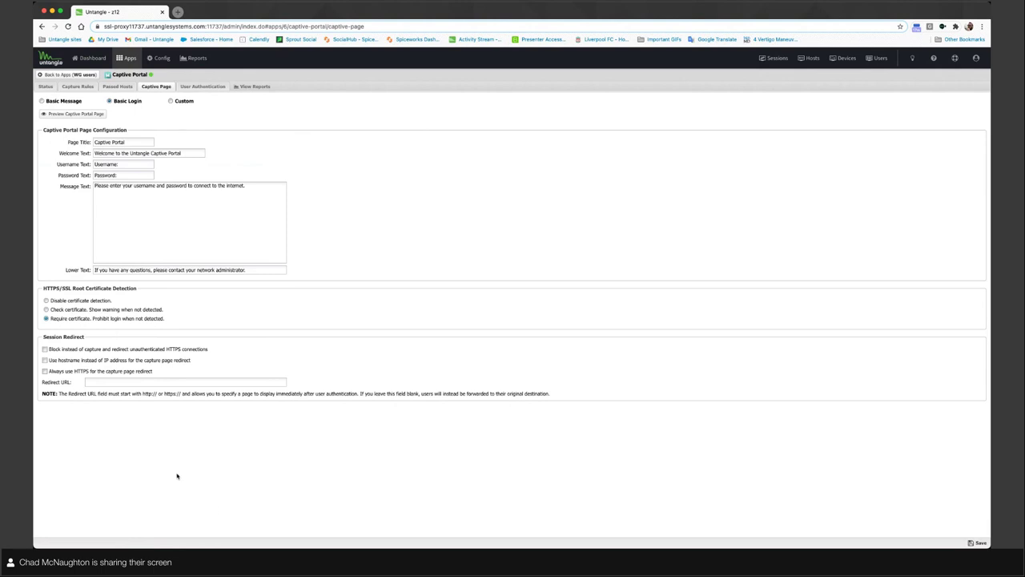
pyautogui.click(200, 87)
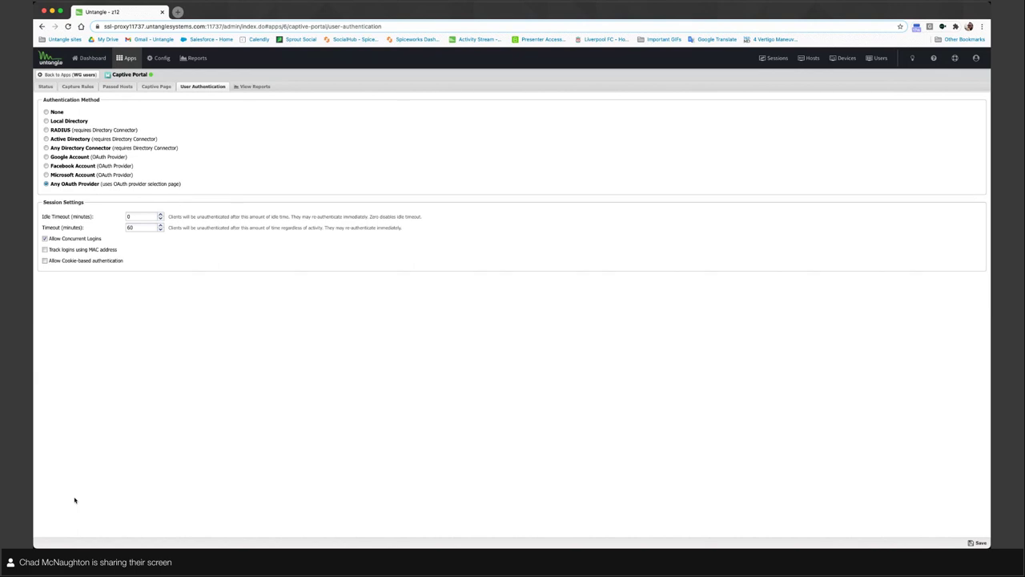
pyautogui.click(45, 260)
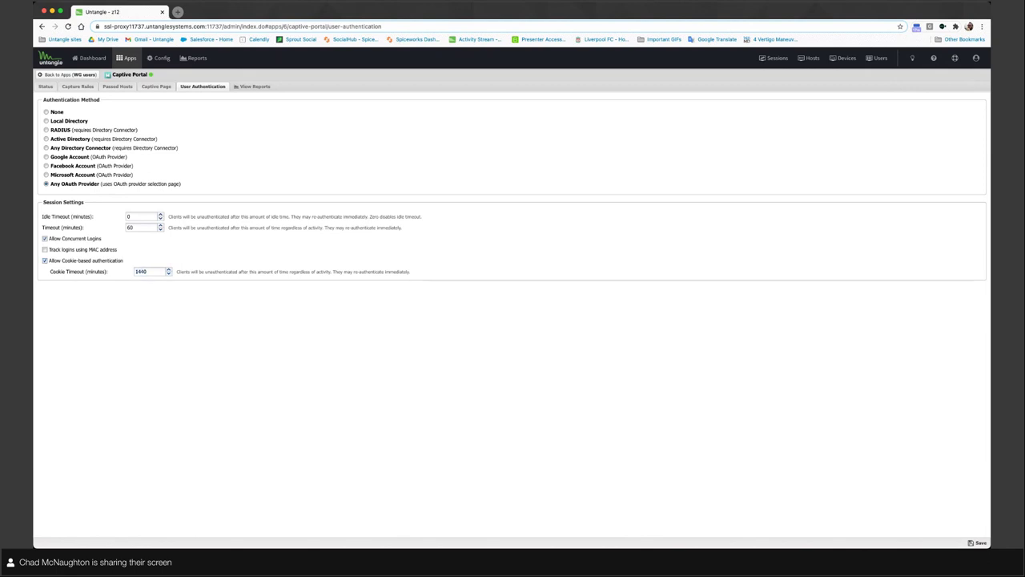
pyautogui.click(68, 74)
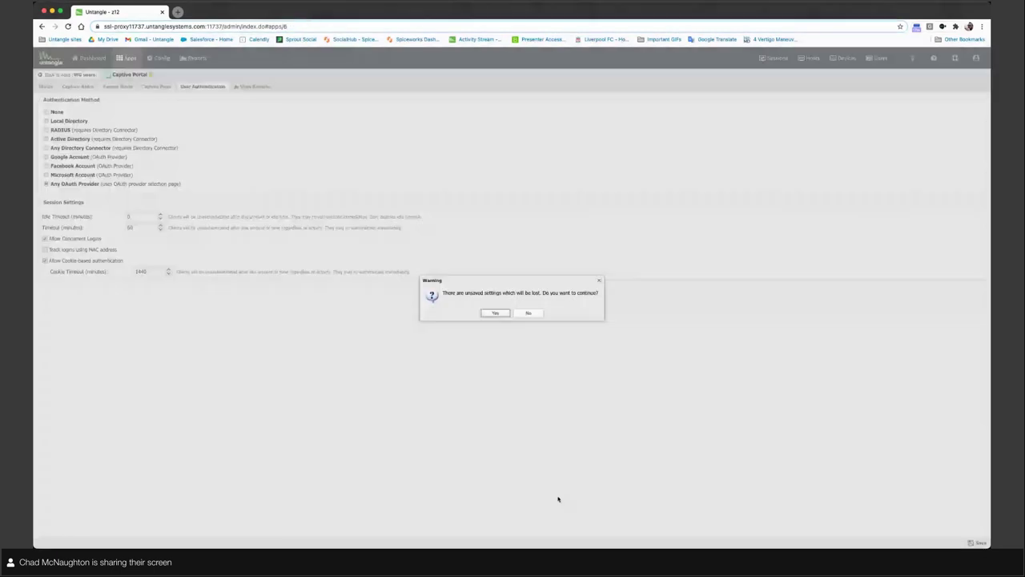
pyautogui.click(496, 312)
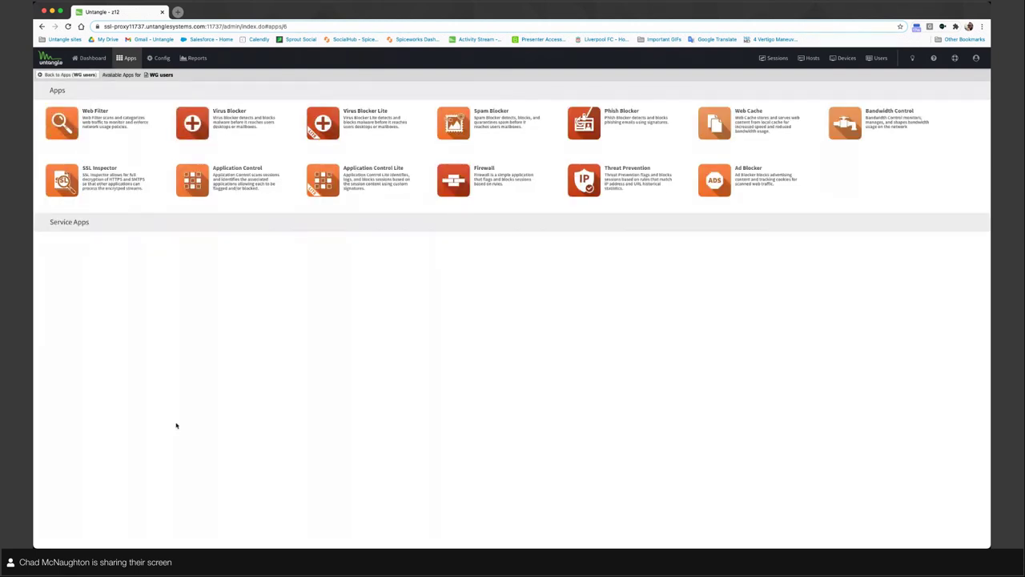
# Step: Leave the available apps of the WG users policy and switch the apps overview to the Default Policy
pyautogui.click(71, 75)
pyautogui.click(53, 74)
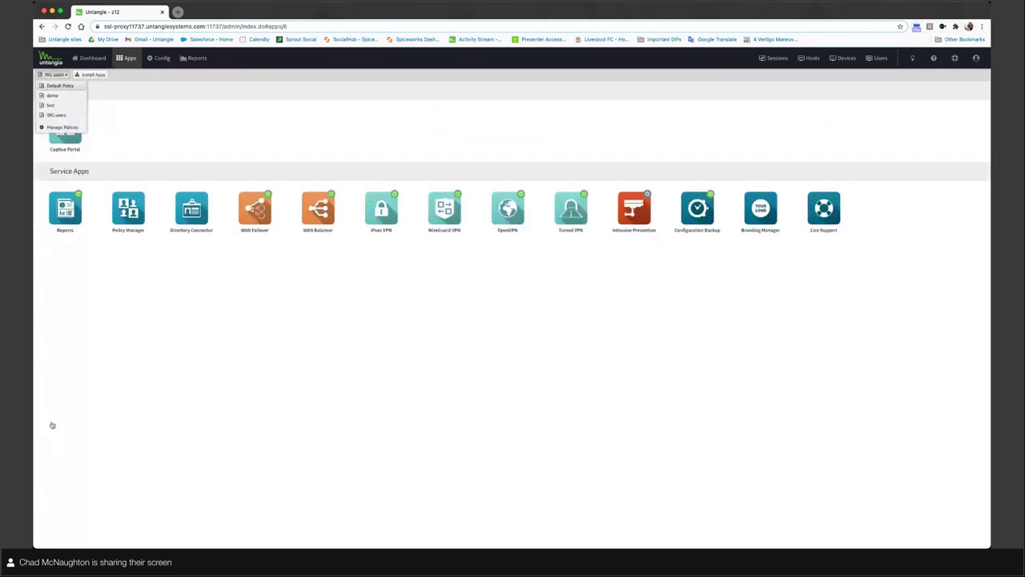
pyautogui.click(55, 85)
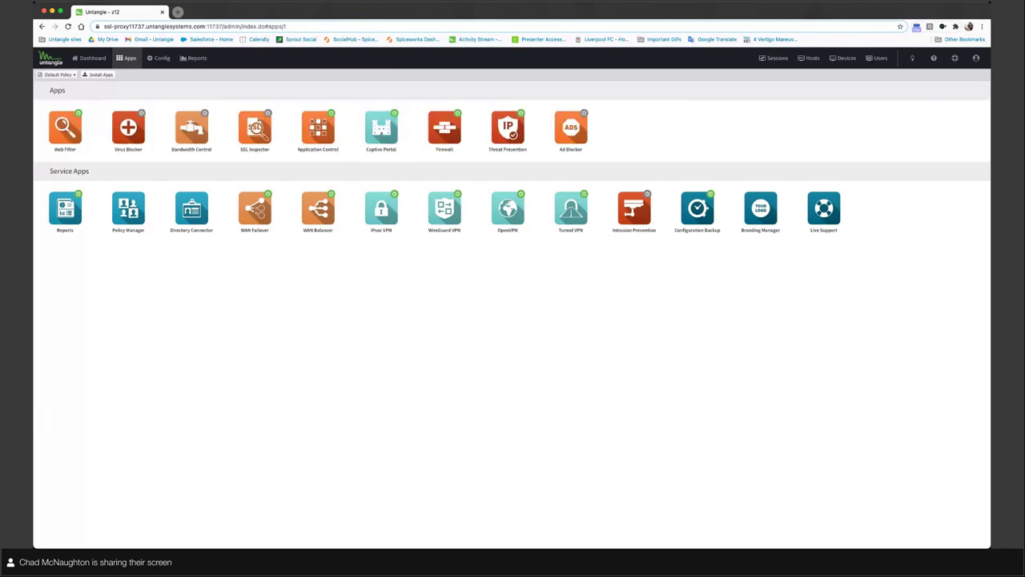